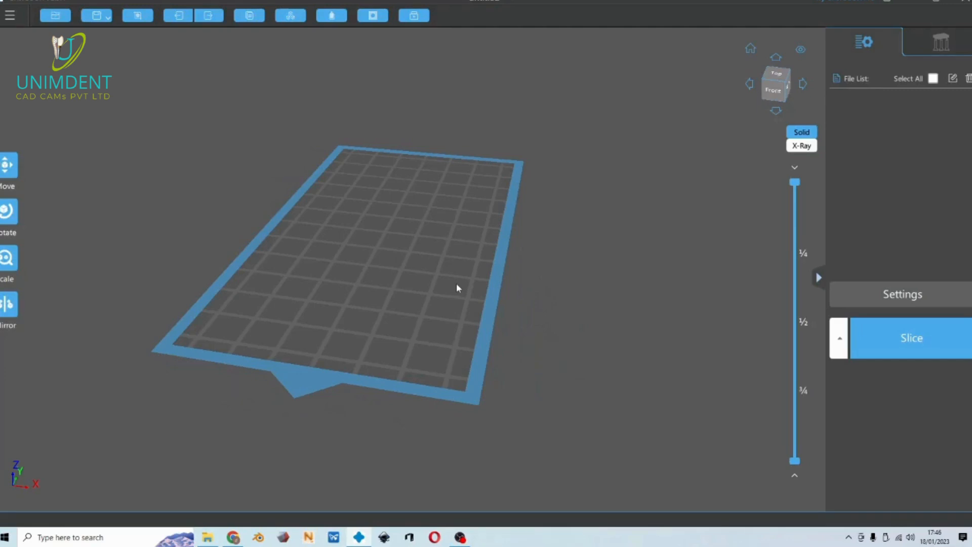
left_click_drag(407, 298, 447, 303)
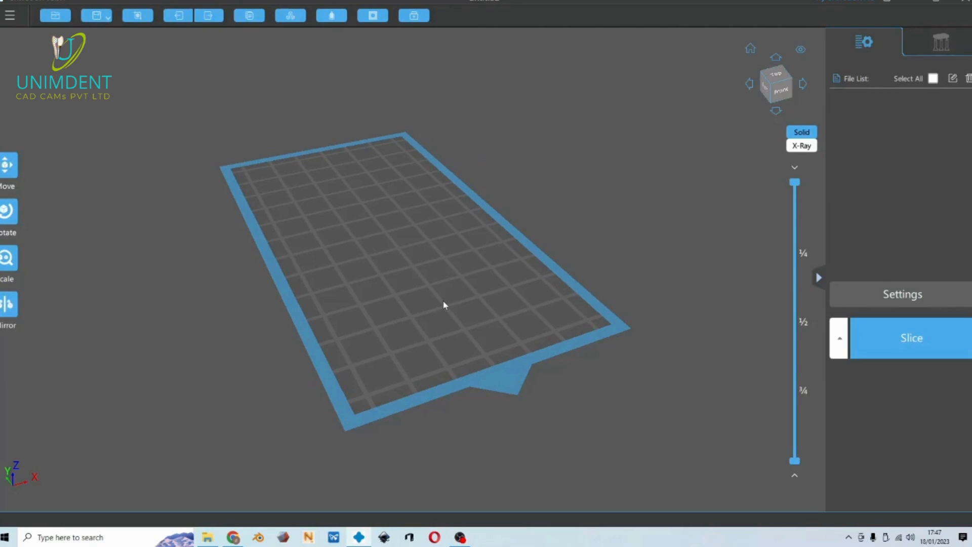
left_click_drag(477, 480, 577, 264)
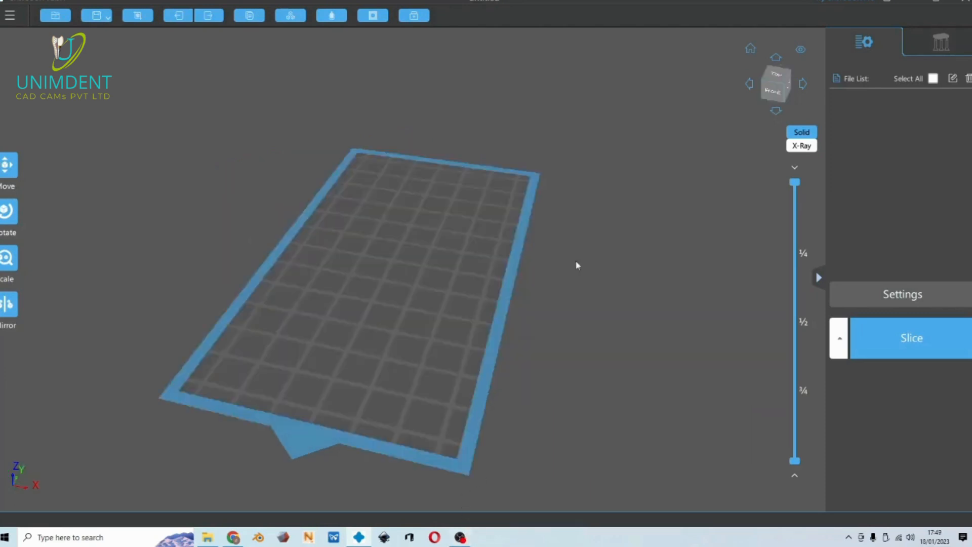
left_click_drag(369, 344, 438, 348)
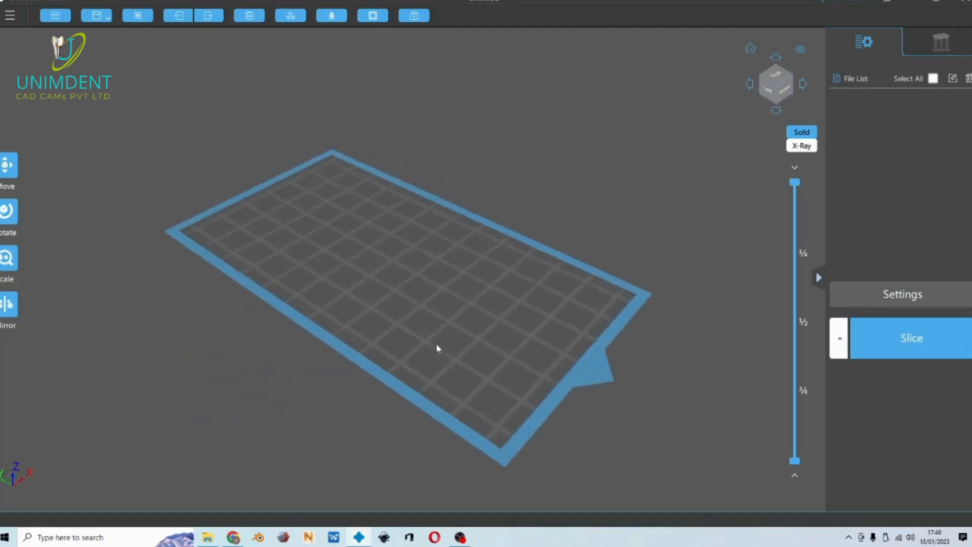
Step: Add a Phrozen Sonic Mighty 8K machine to the printer list in the slicer settings
left_click(914, 301)
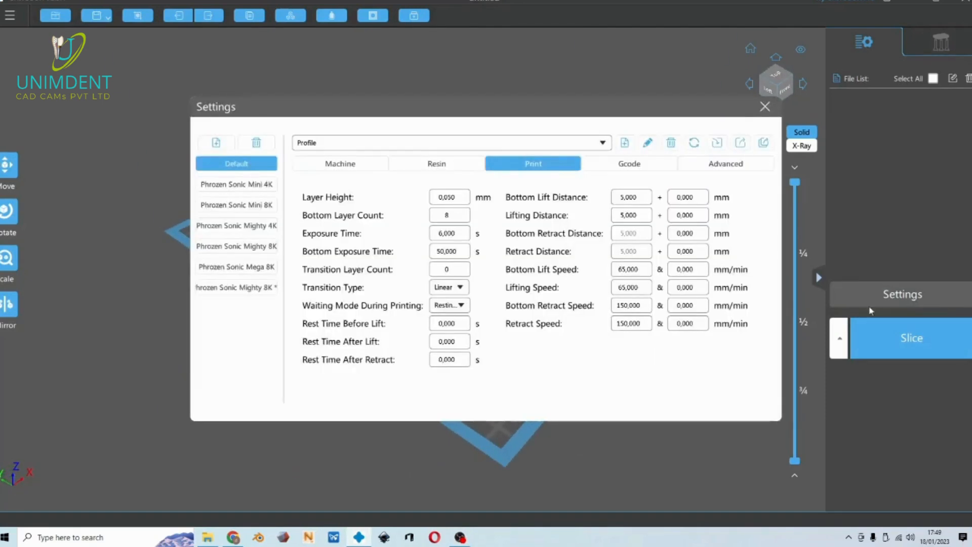
left_click(216, 143)
scroll(534, 278, "down", 5)
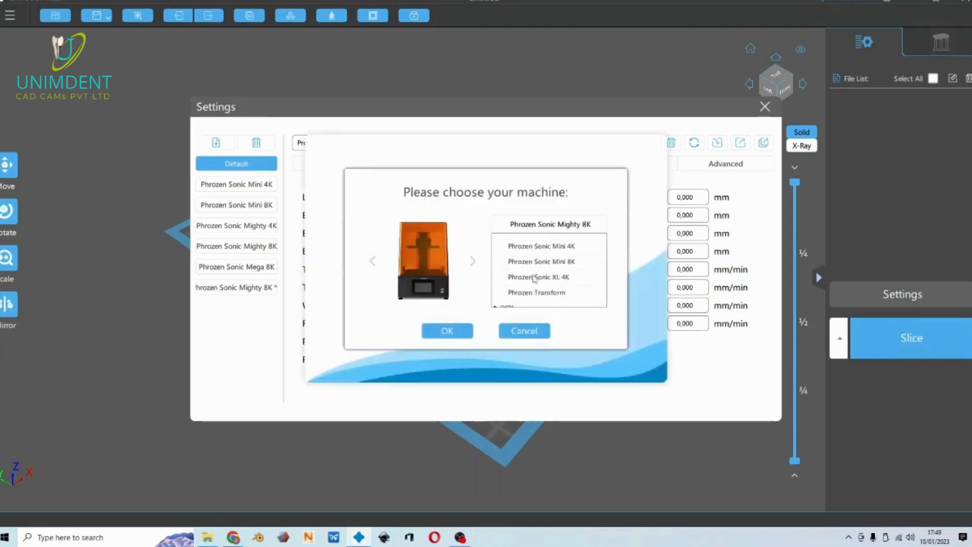
scroll(534, 277, "up", 3)
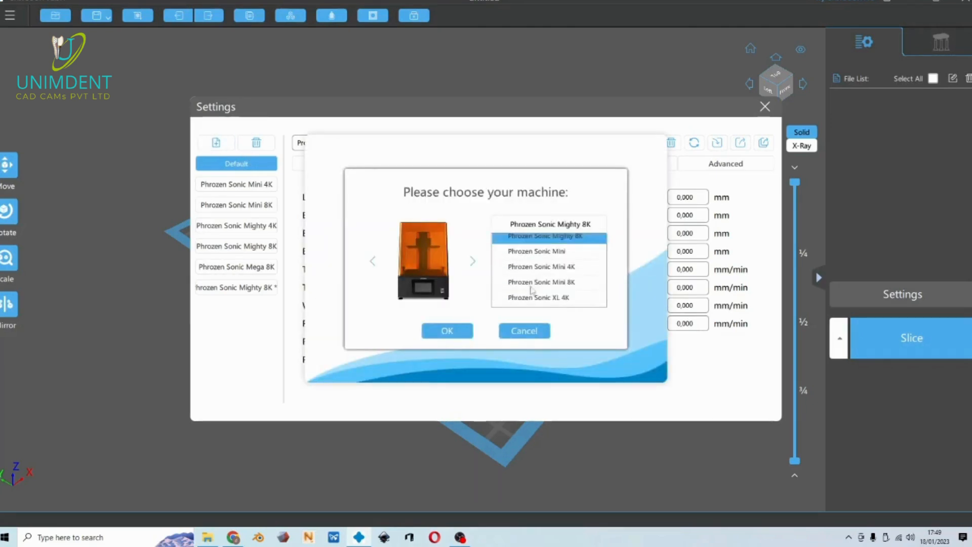
scroll(538, 287, "up", 1)
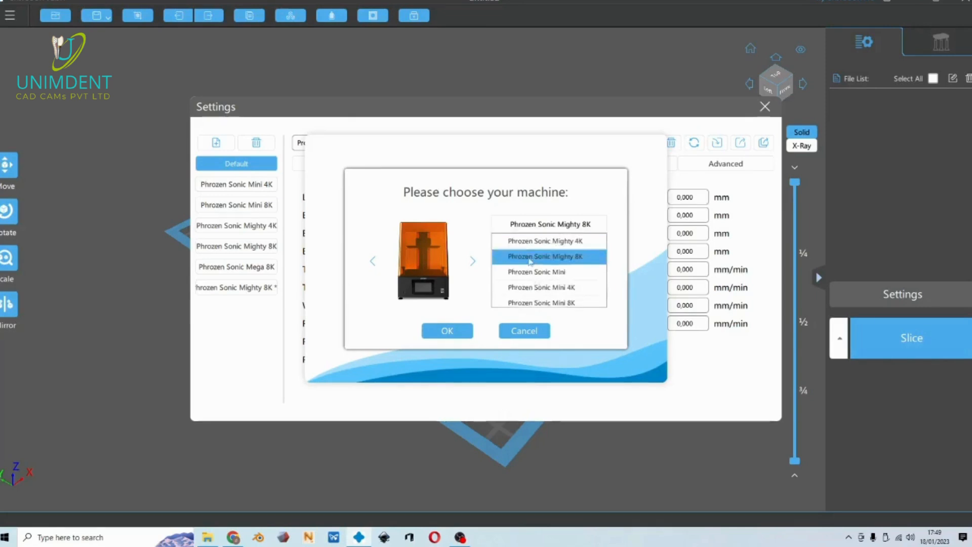
left_click(445, 332)
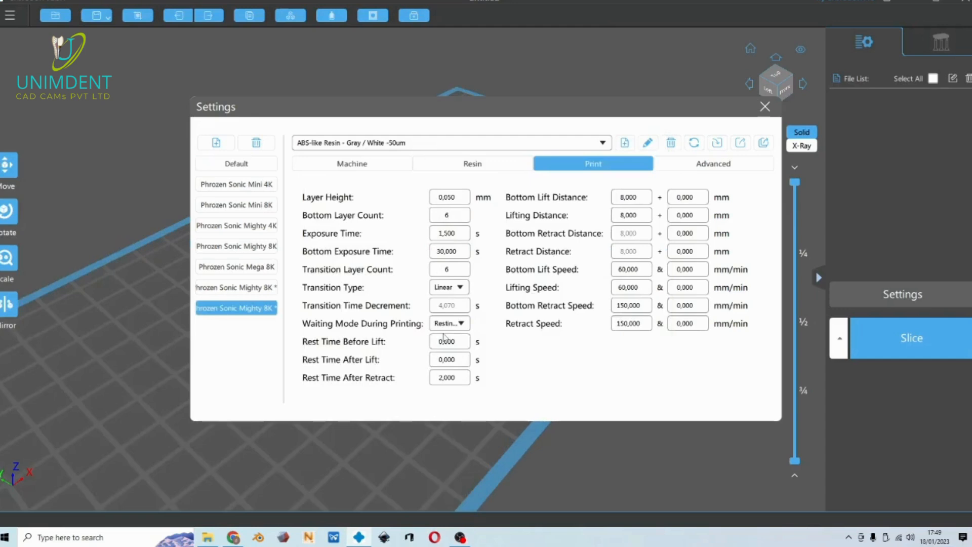
Step: Examine the added printer's machine, resin and print settings and browse its available resin profiles
left_click(363, 164)
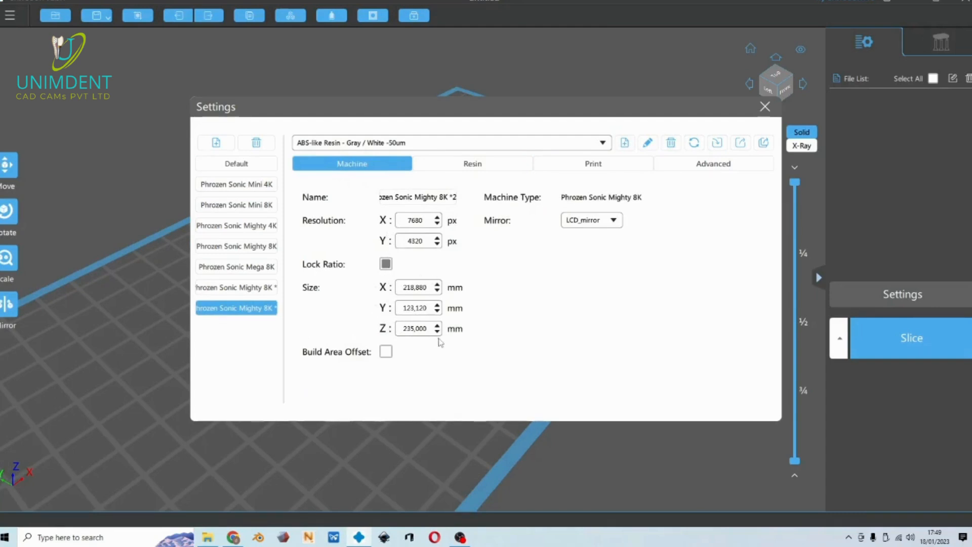
left_click(577, 165)
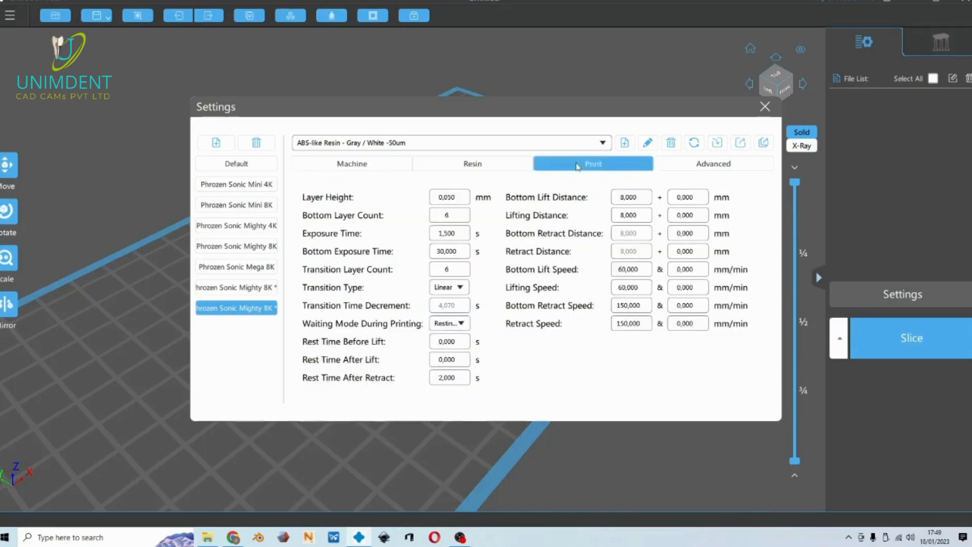
left_click(489, 163)
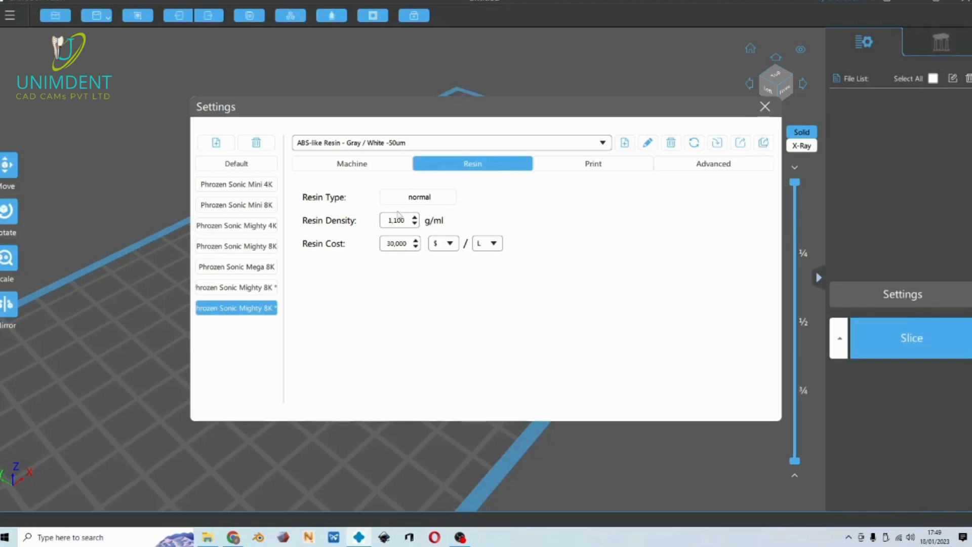
left_click(596, 163)
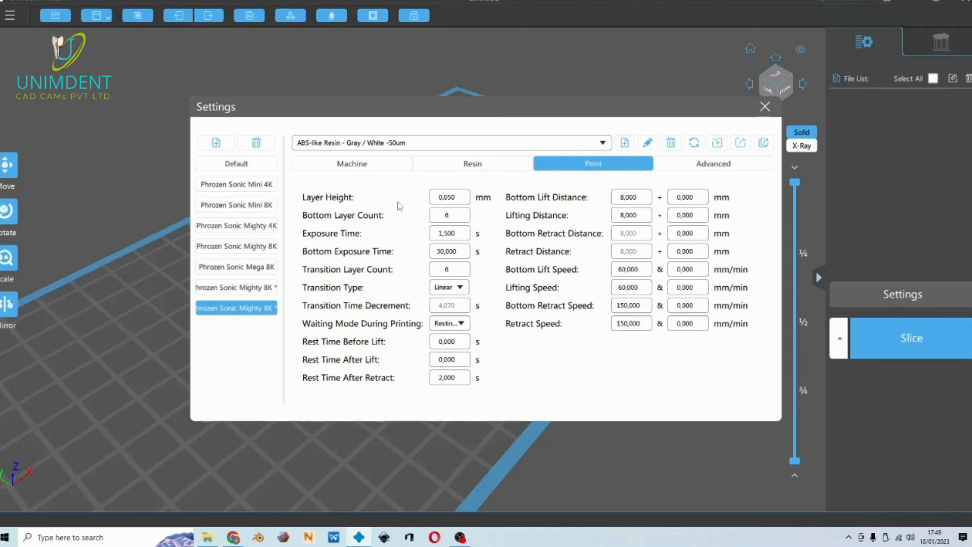
left_click(432, 144)
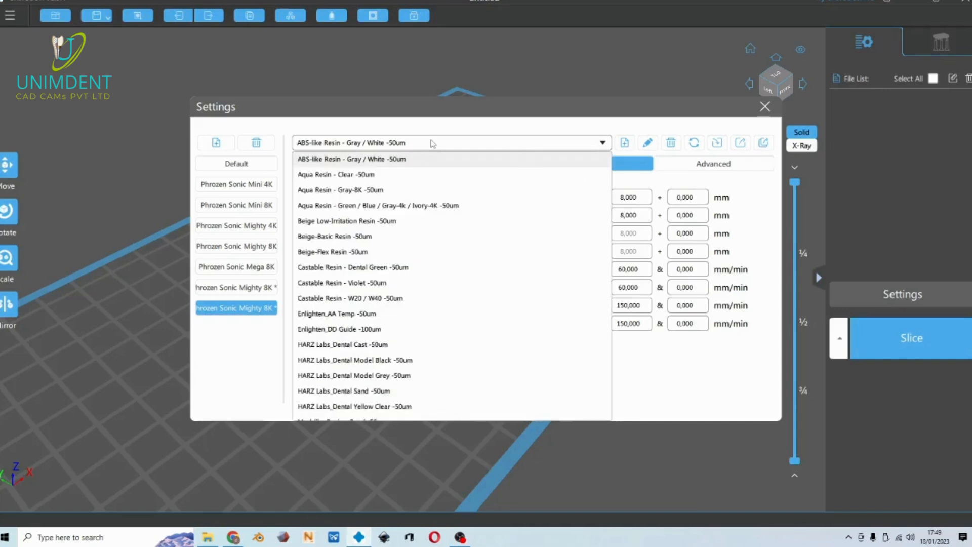
scroll(428, 182, "down", 4)
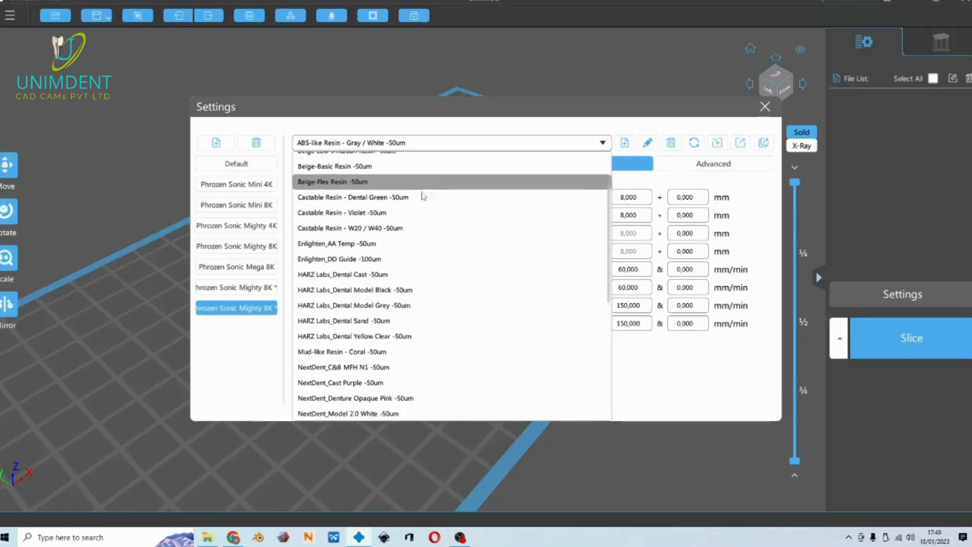
scroll(437, 278, "down", 2)
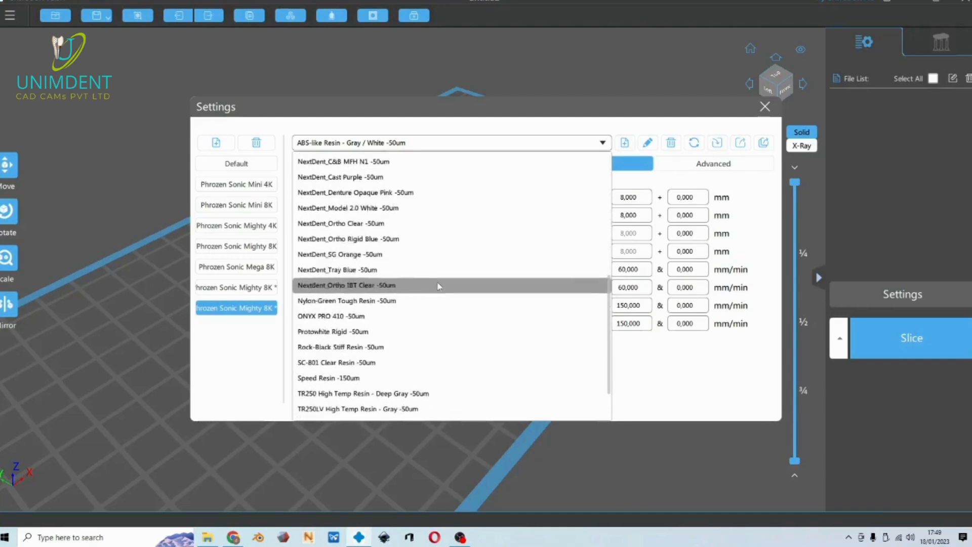
scroll(433, 286, "up", 3)
scroll(432, 286, "up", 4)
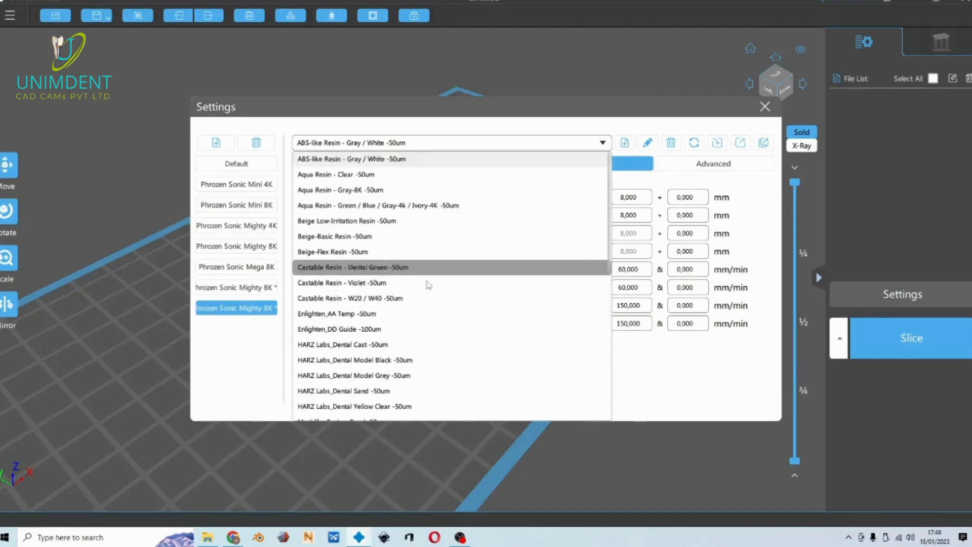
left_click(346, 195)
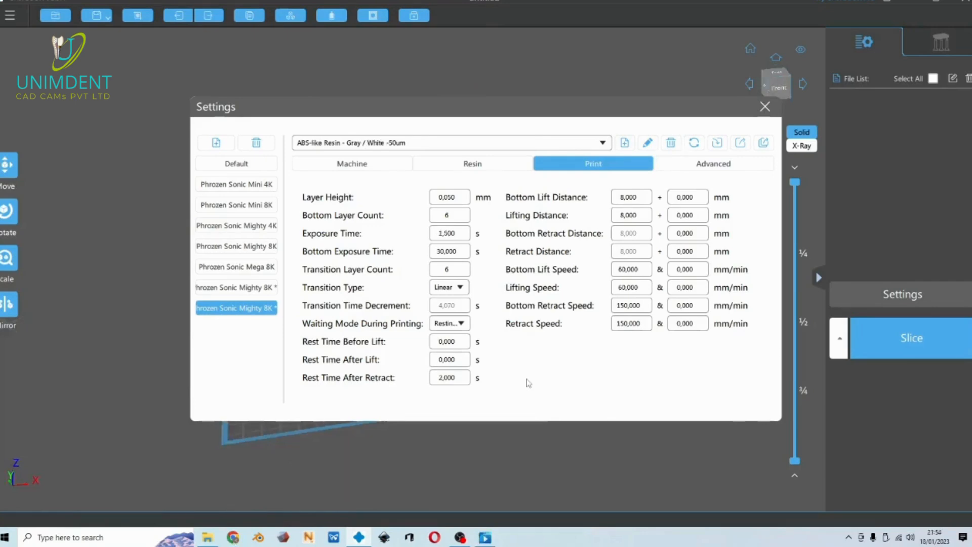
Step: Review the layer height, bottom layer count and exposure times, and set the transition layer count to 3
double_click(457, 197)
left_click(454, 216)
left_click(458, 253)
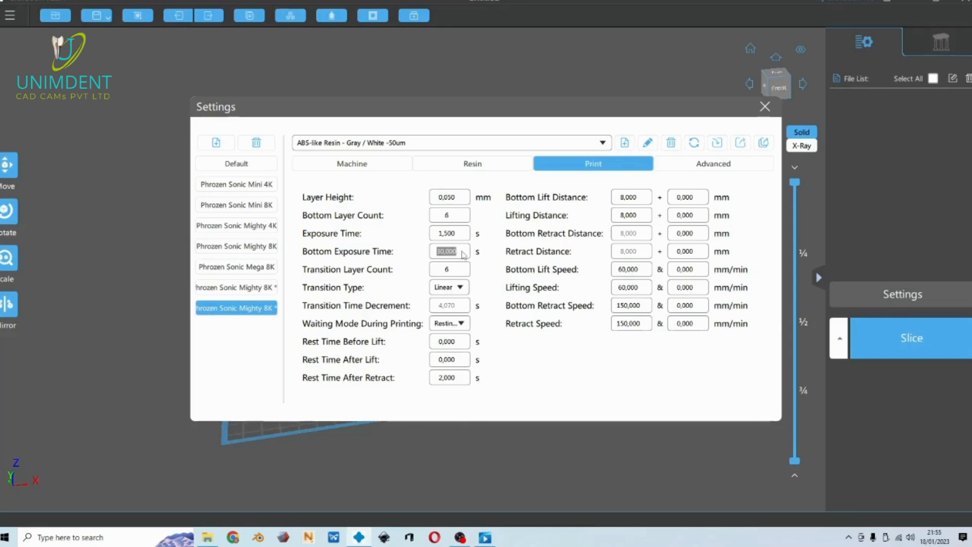
double_click(458, 233)
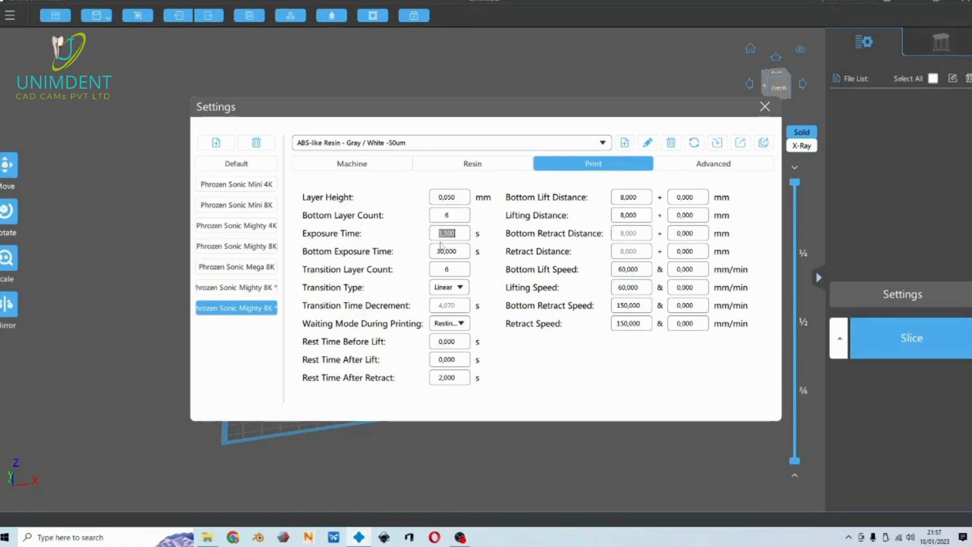
double_click(451, 272)
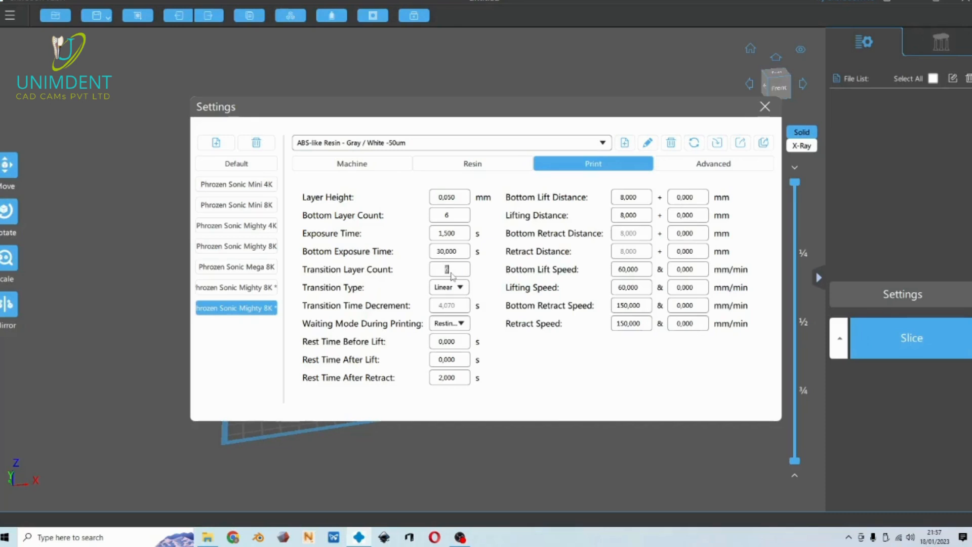
type("3")
Step: Switch the waiting mode during printing to Light off delay to view its delay settings, and return it to Resting time
left_click(461, 323)
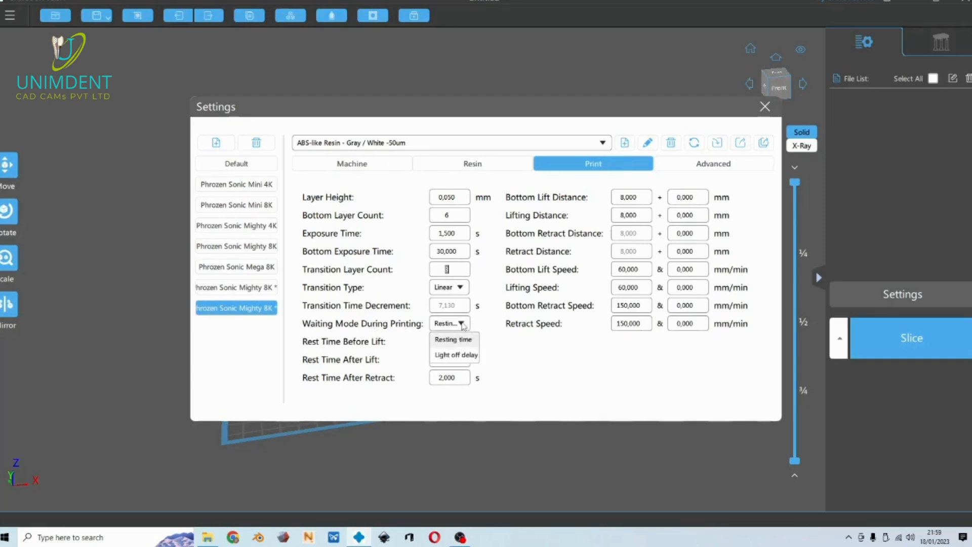
left_click(457, 355)
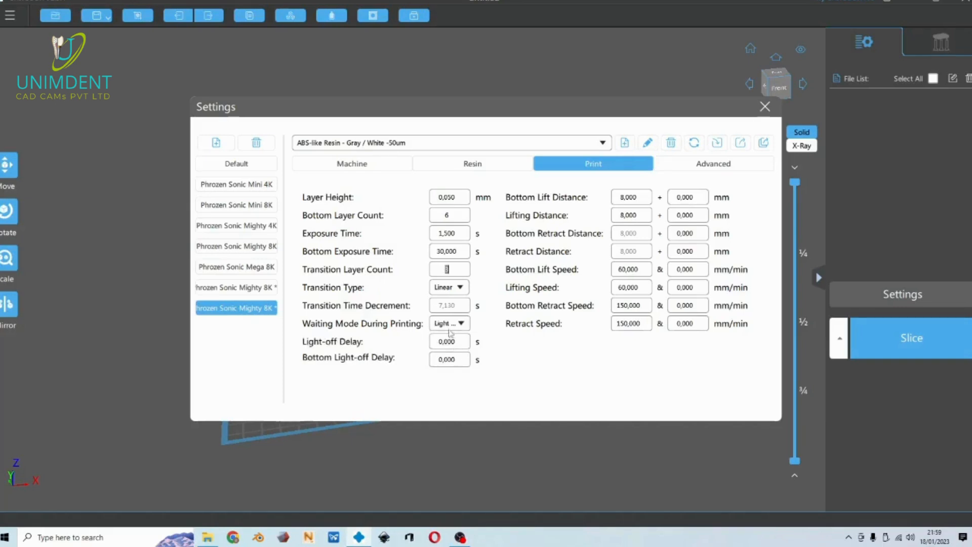
mouse_move(439, 341)
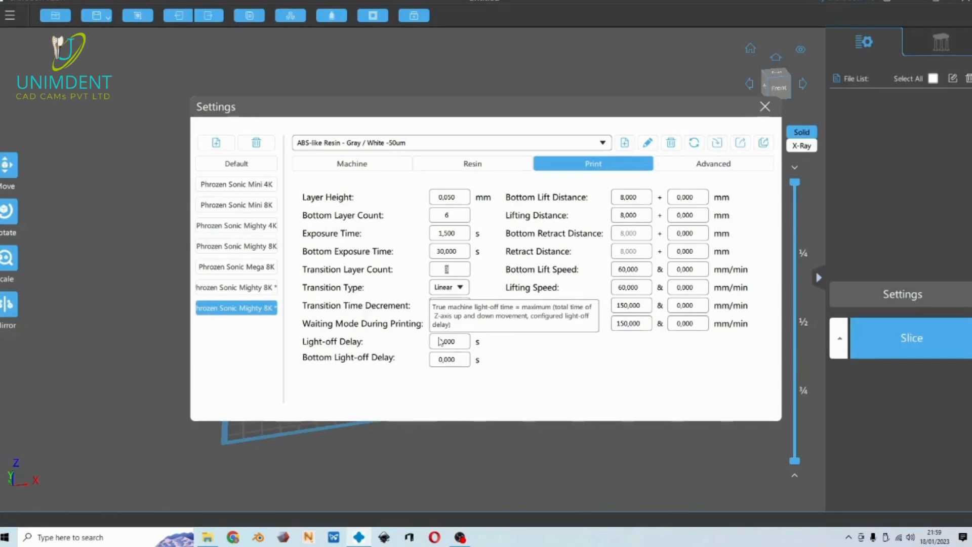
left_click(460, 322)
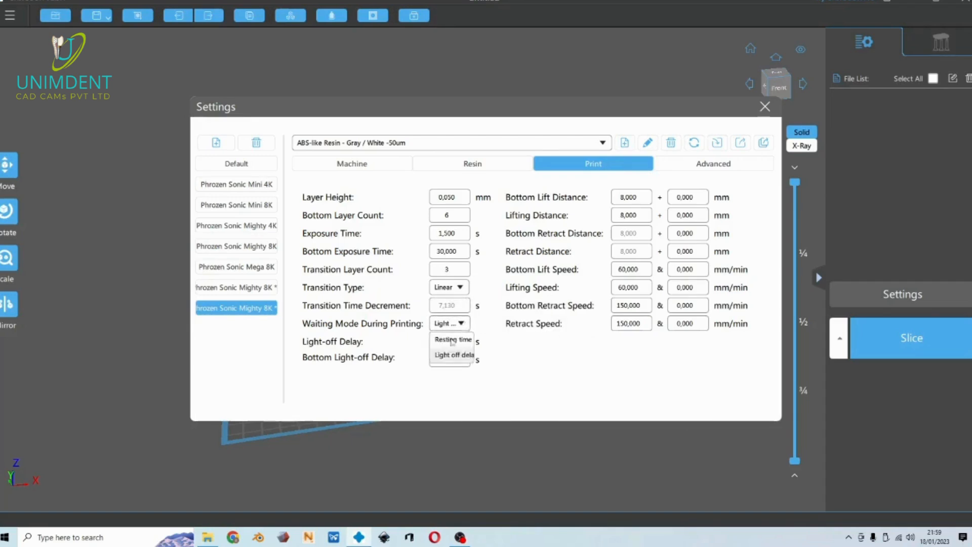
left_click(449, 340)
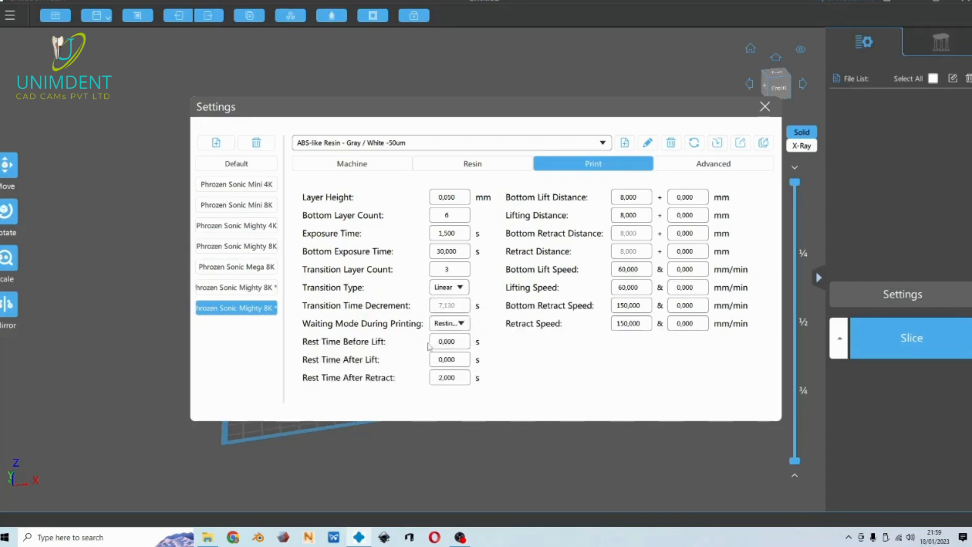
Step: Set the rest time before lift to 0.5 s and the rest time after lift to 0.3 s
double_click(454, 344)
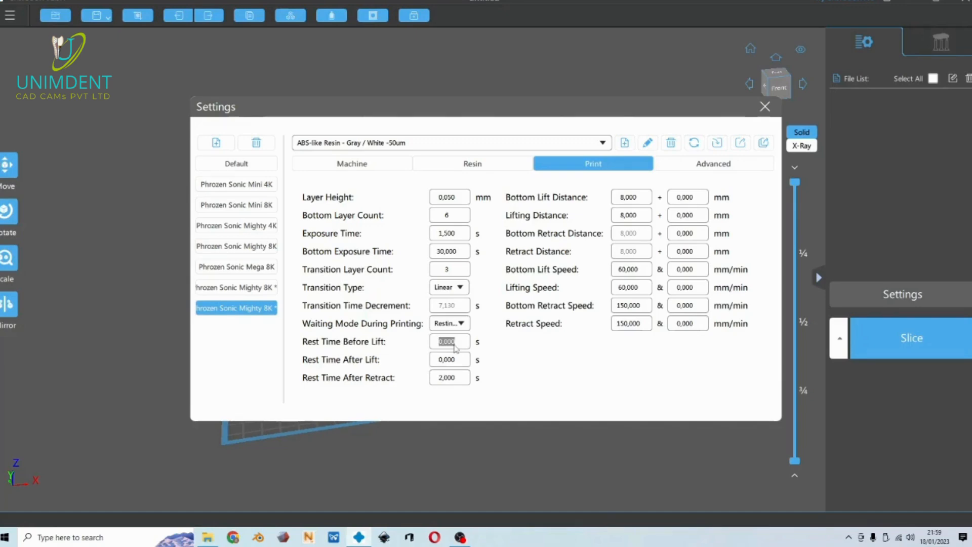
type("0")
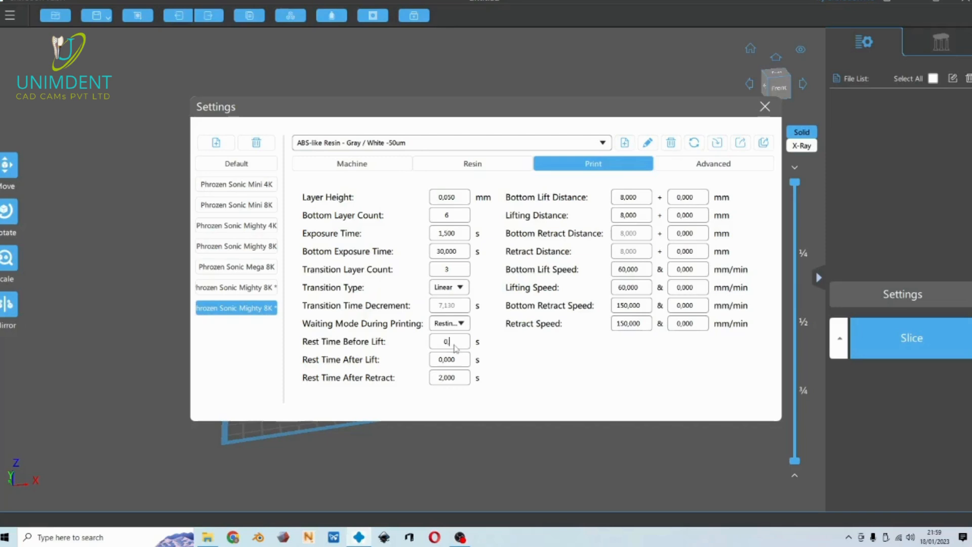
type(",5")
key("Return")
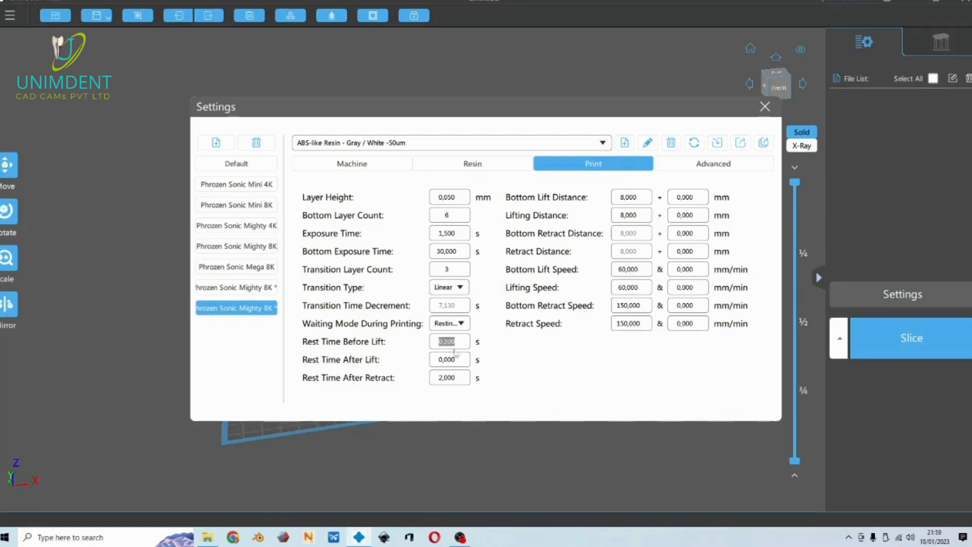
left_click(455, 359)
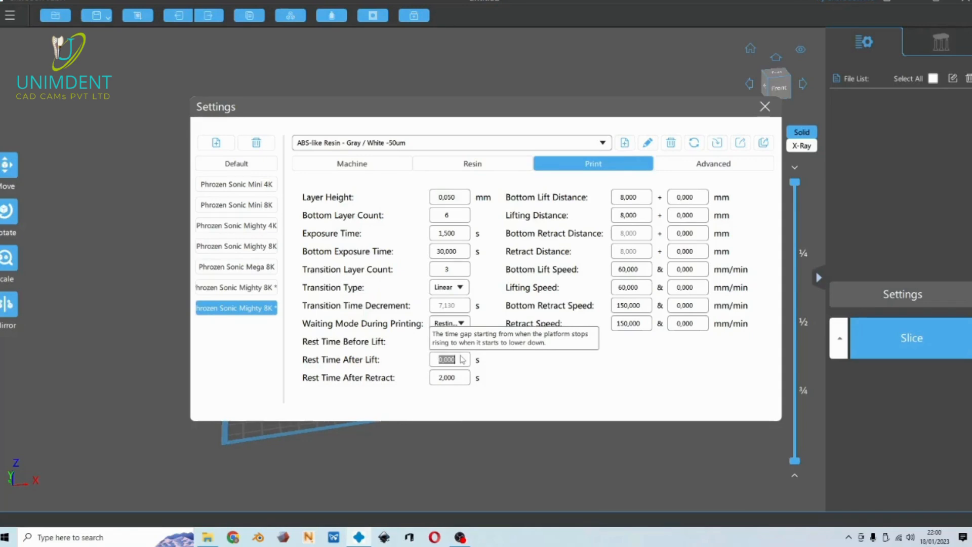
type("0,3")
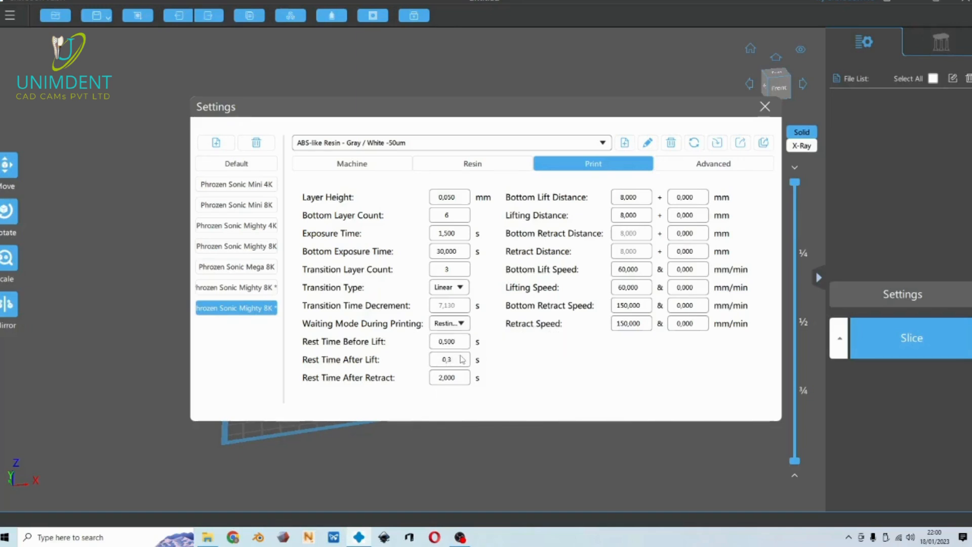
key("Return")
Step: Set the rest time after retract to 1.5 s
left_click(464, 378)
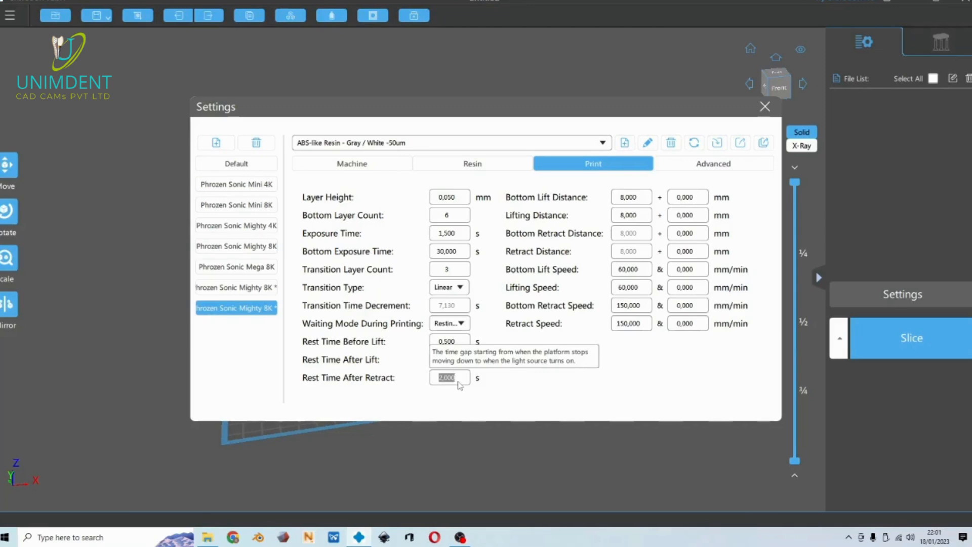
type("1,5")
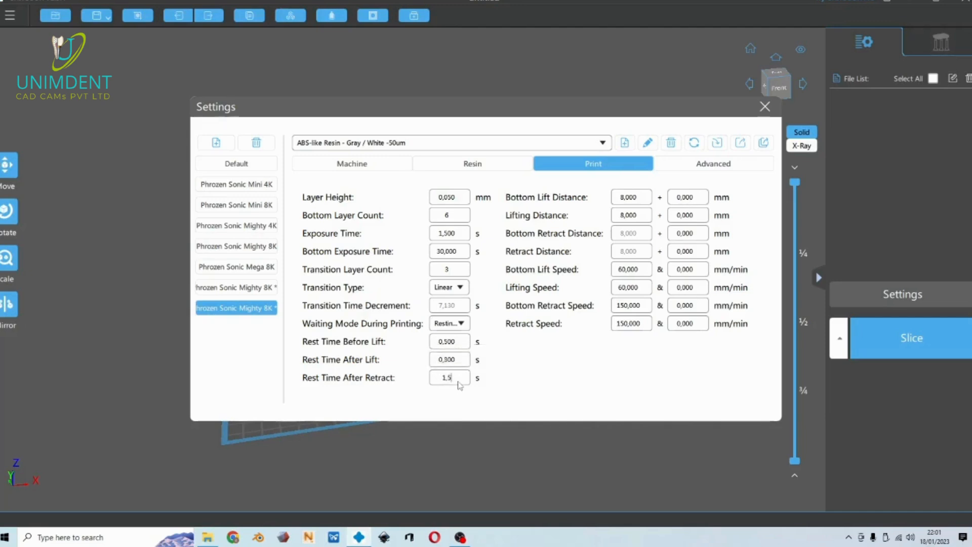
key("Return")
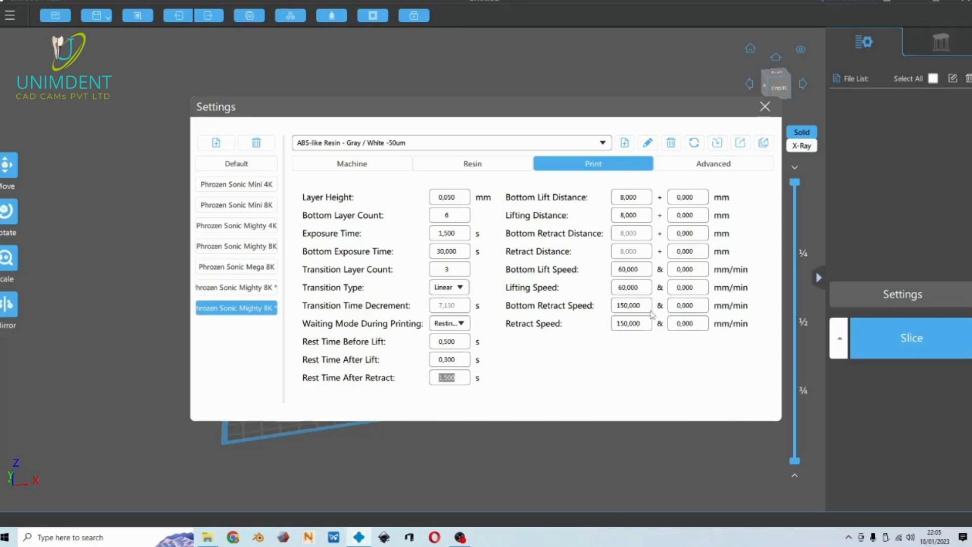
Step: Examine the bottom lift distance and the lifting distance of the resin profile
left_click(625, 198)
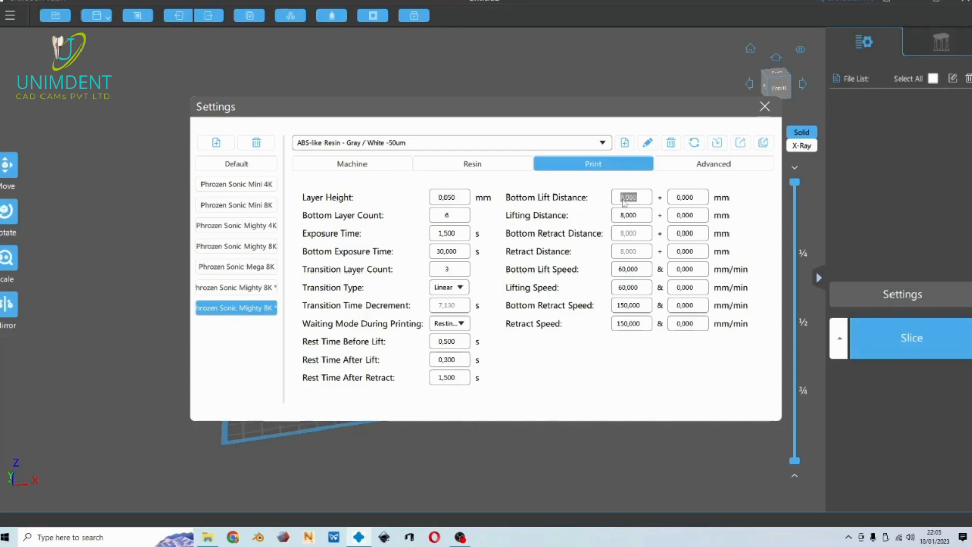
left_click(621, 217)
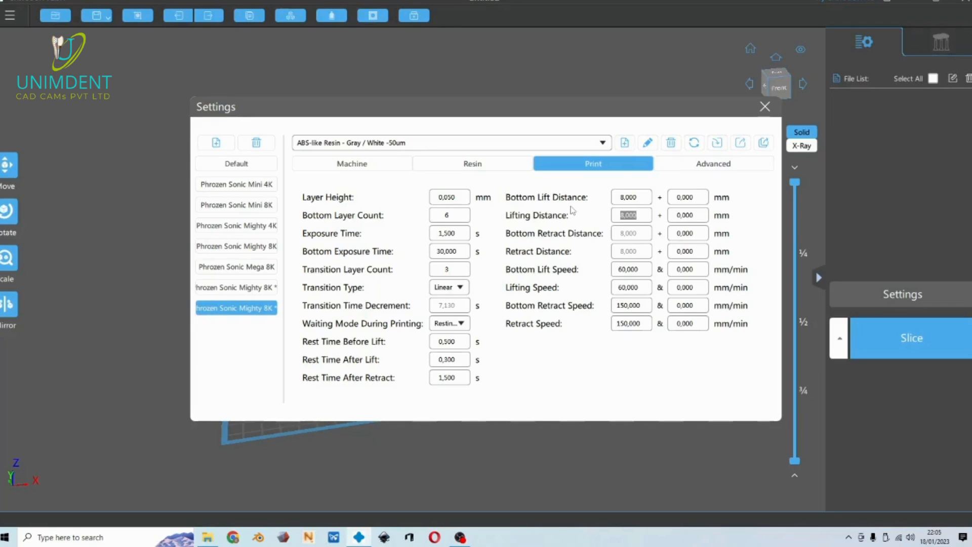
left_click(620, 198)
left_click(640, 216)
left_click(641, 199)
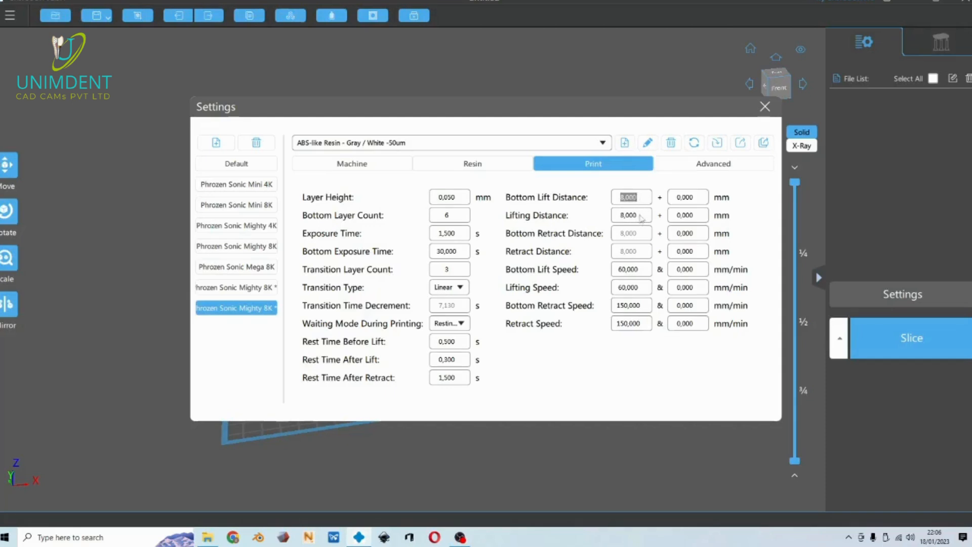
left_click(642, 217)
left_click(641, 199)
left_click(643, 217)
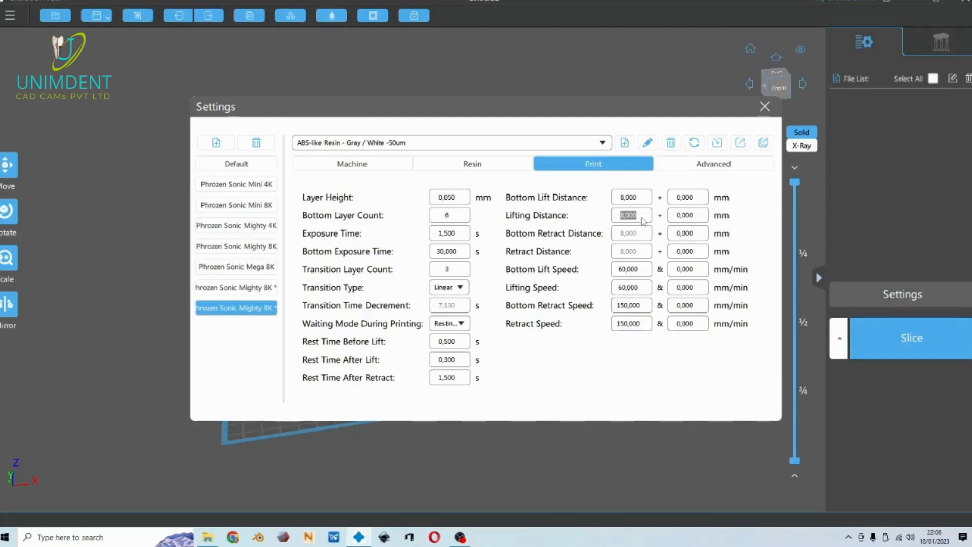
left_click(641, 199)
left_click(643, 217)
left_click(641, 199)
left_click(641, 219)
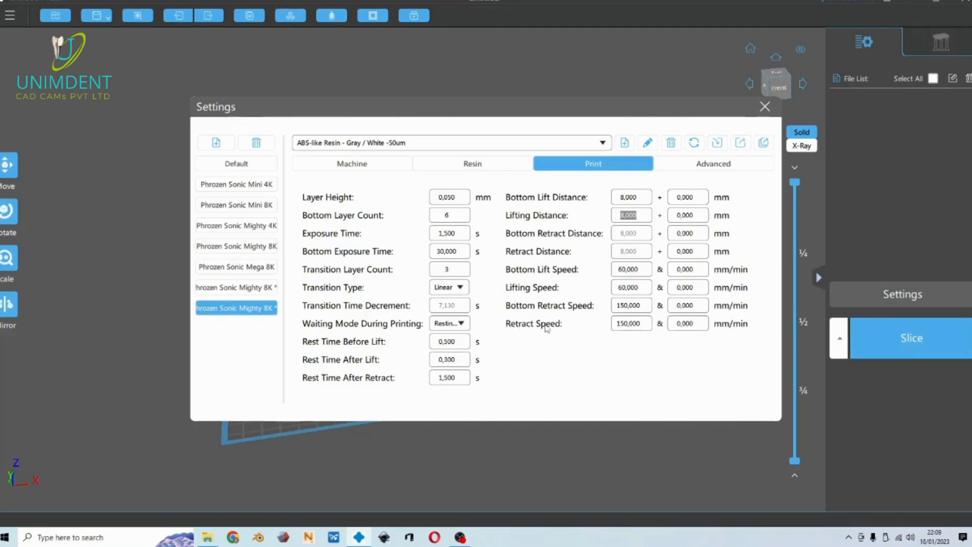
Step: Review the bottom and normal lift and retract speeds alongside the lifting distance and the rest times
double_click(628, 271)
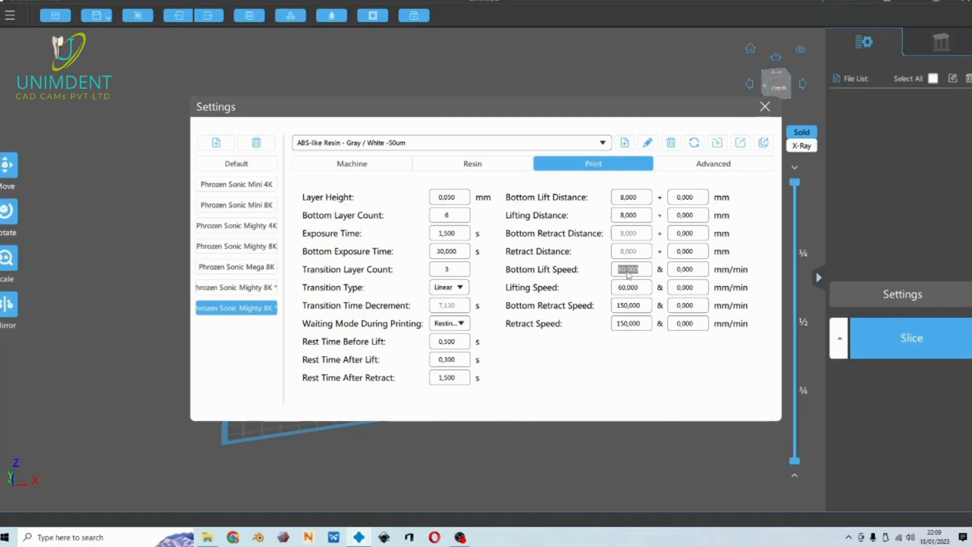
left_click(628, 289)
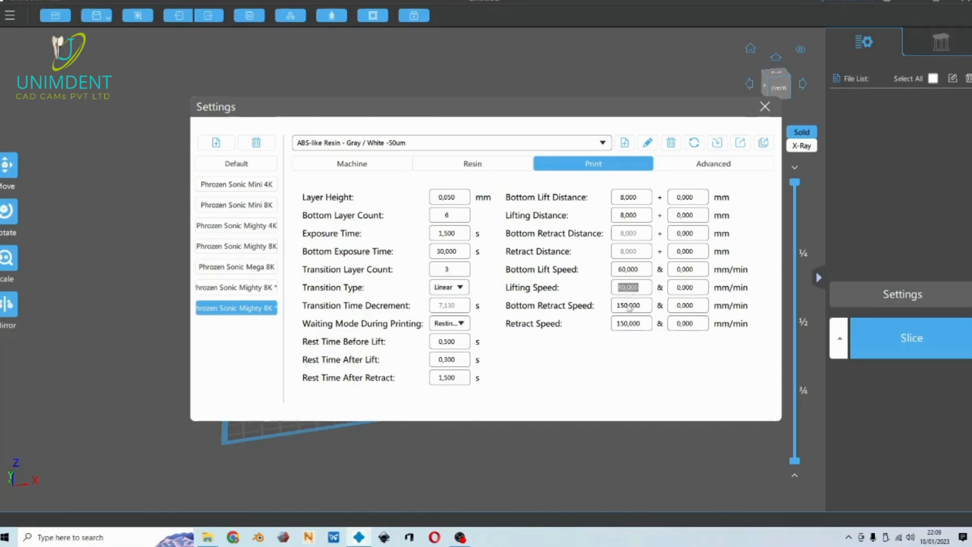
left_click(627, 306)
left_click(627, 326)
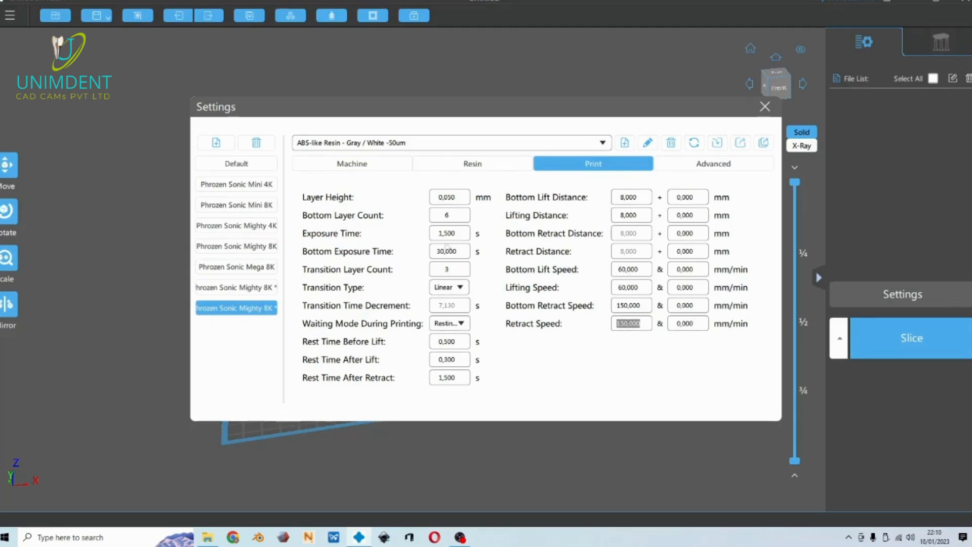
mouse_move(446, 347)
left_click(632, 218)
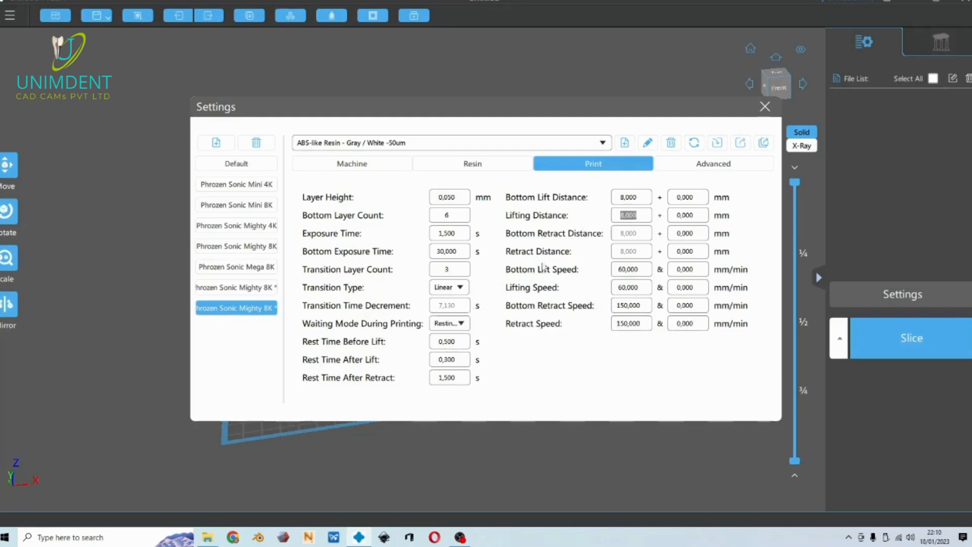
left_click(453, 378)
left_click(453, 361)
left_click(458, 344)
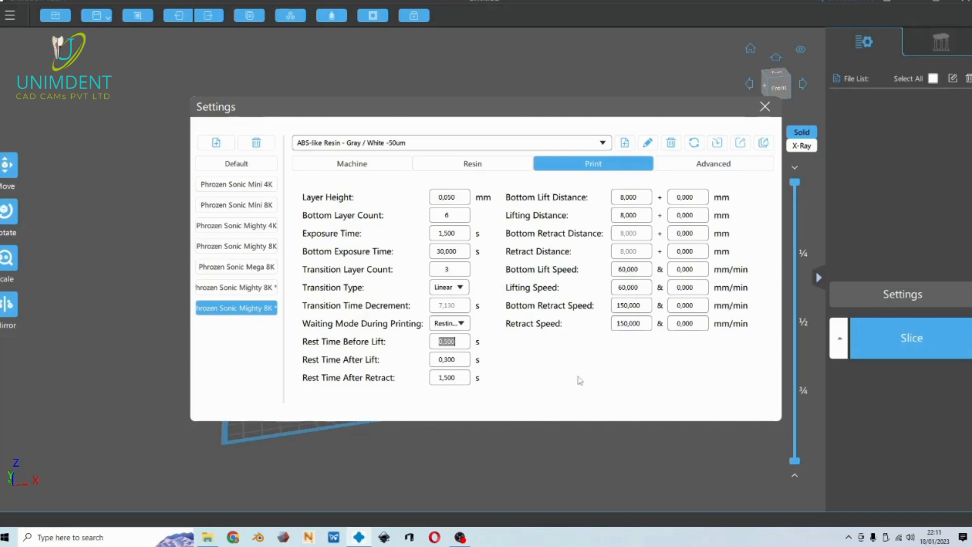
left_click(648, 269)
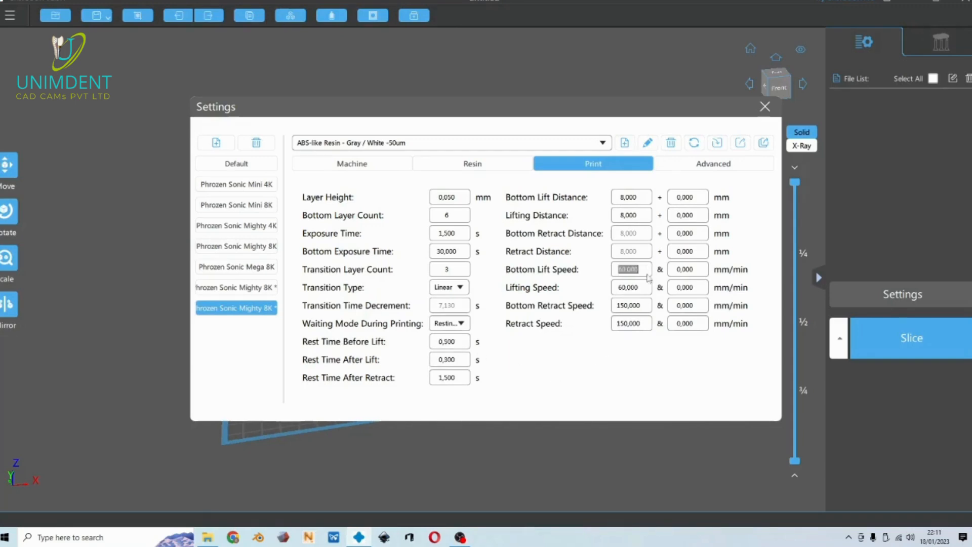
left_click(649, 288)
left_click(650, 305)
left_click(647, 327)
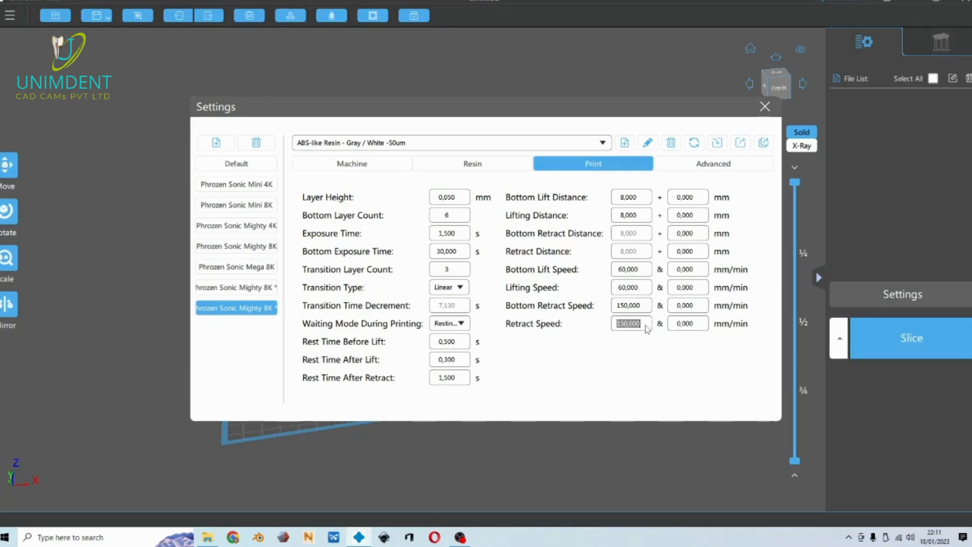
left_click(464, 382)
left_click(649, 216)
left_click(642, 289)
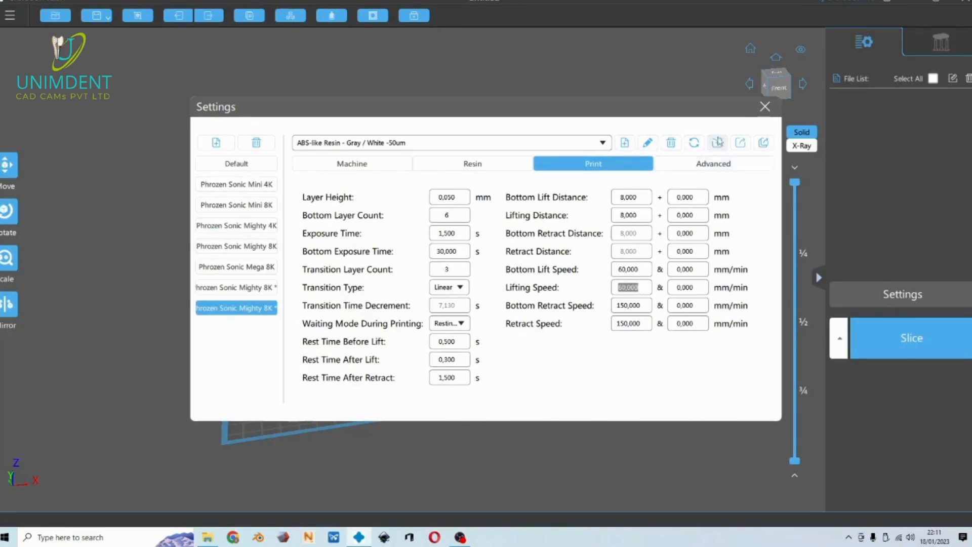
Step: Enable anti-aliasing in the advanced settings with anti-aliasing level 2, and toggle the Image Blur option
left_click(731, 164)
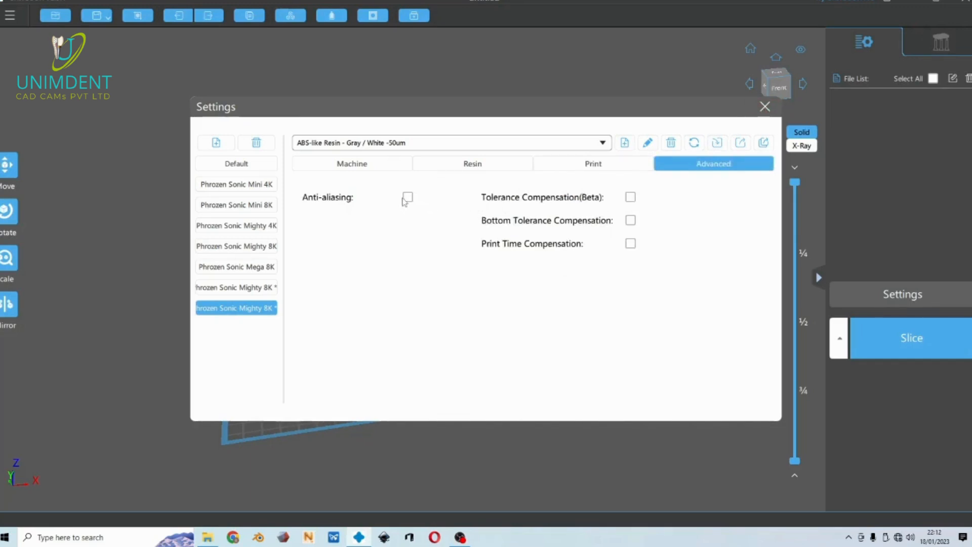
mouse_move(408, 201)
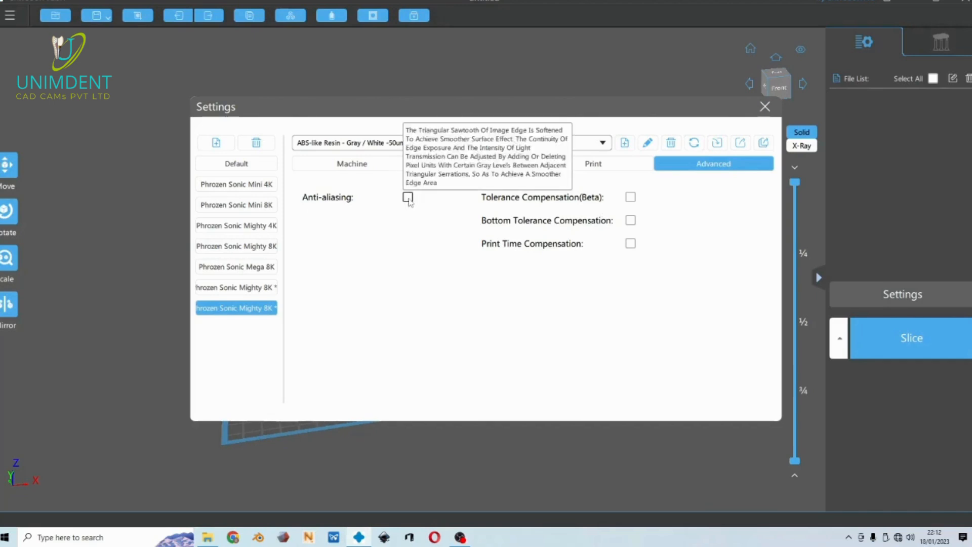
mouse_move(631, 198)
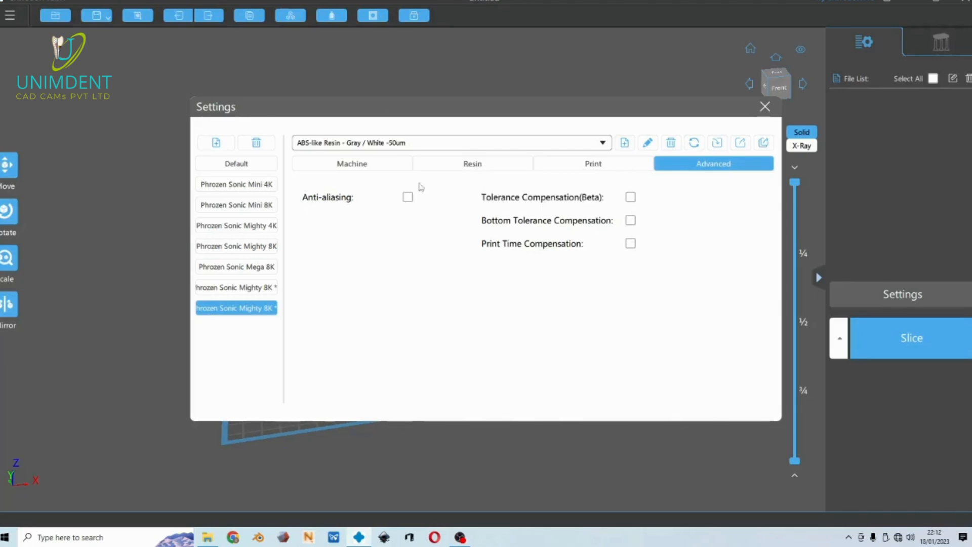
left_click(407, 197)
left_click(423, 220)
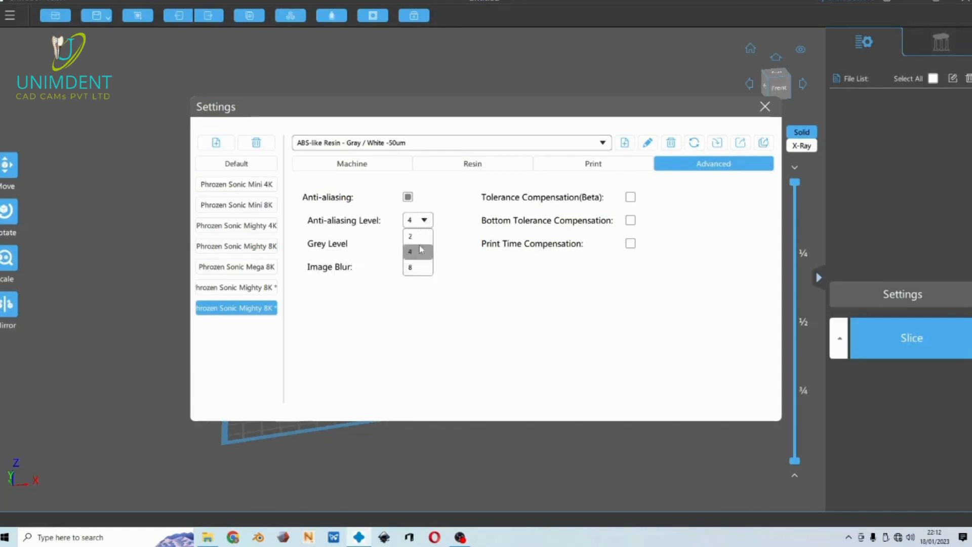
left_click(424, 247)
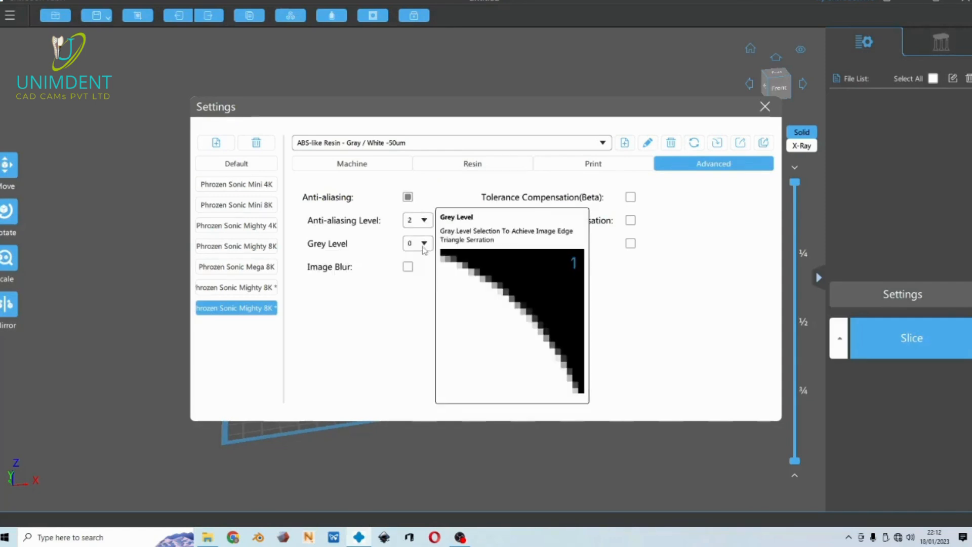
left_click(408, 267)
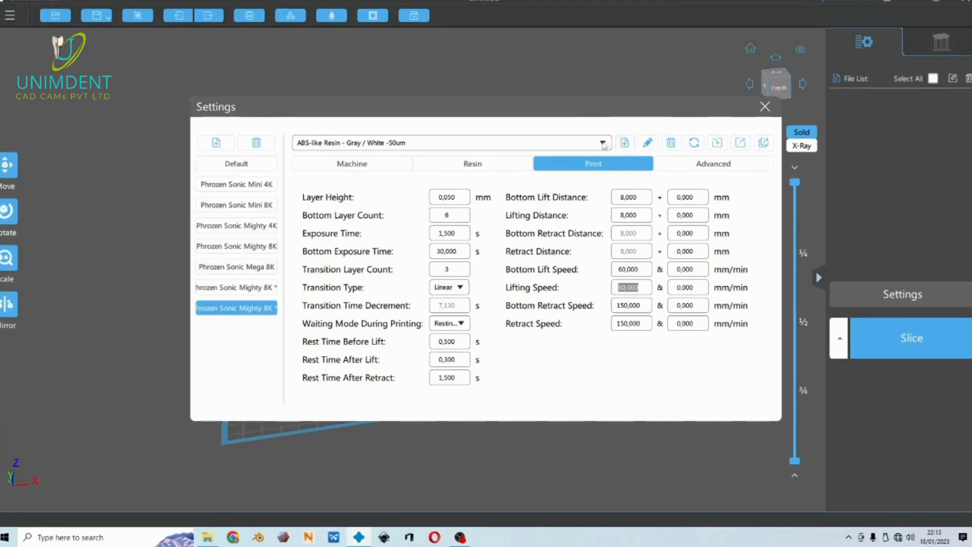
Step: Rename the ABS-like Resin - Gray / White -50um profile as test
left_click(647, 144)
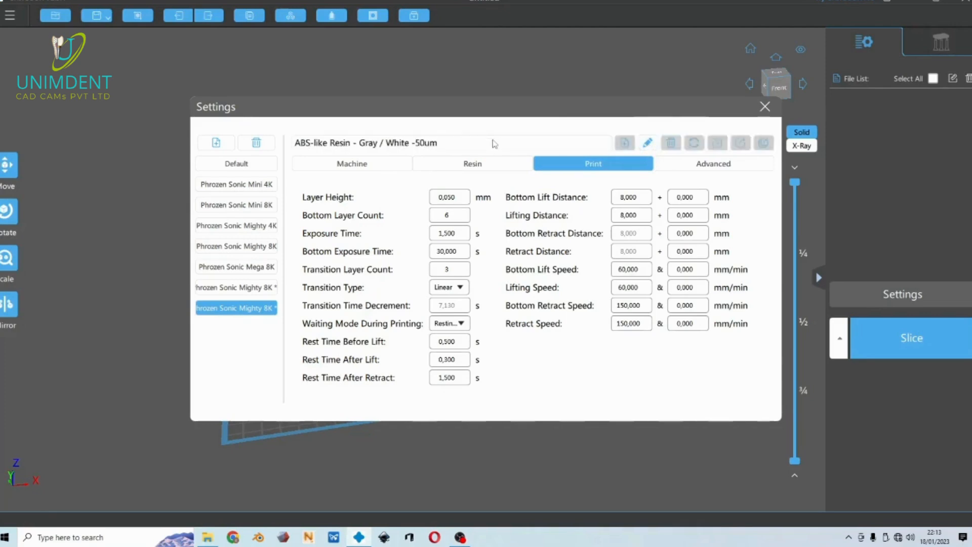
key("BackSpace")
key("BackSpace")
key("BackSpace")
key("BackSpace")
key("BackSpace")
key("BackSpace")
key("BackSpace")
key("BackSpace")
key("BackSpace")
key("BackSpace")
key("BackSpace")
key("BackSpace")
key("BackSpace")
key("BackSpace")
key("BackSpace")
key("BackSpace")
key("BackSpace")
key("BackSpace")
key("BackSpace")
key("BackSpace")
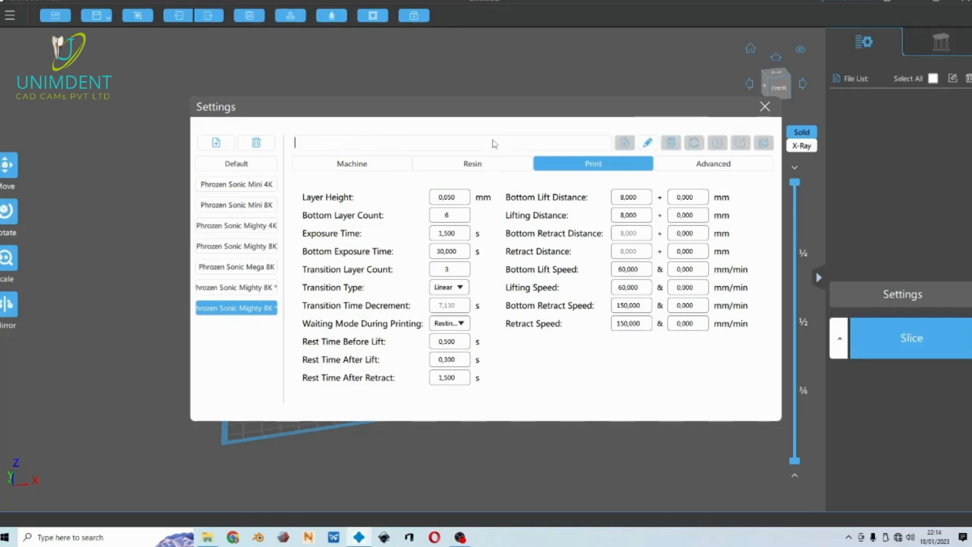
type("tes")
key("Escape")
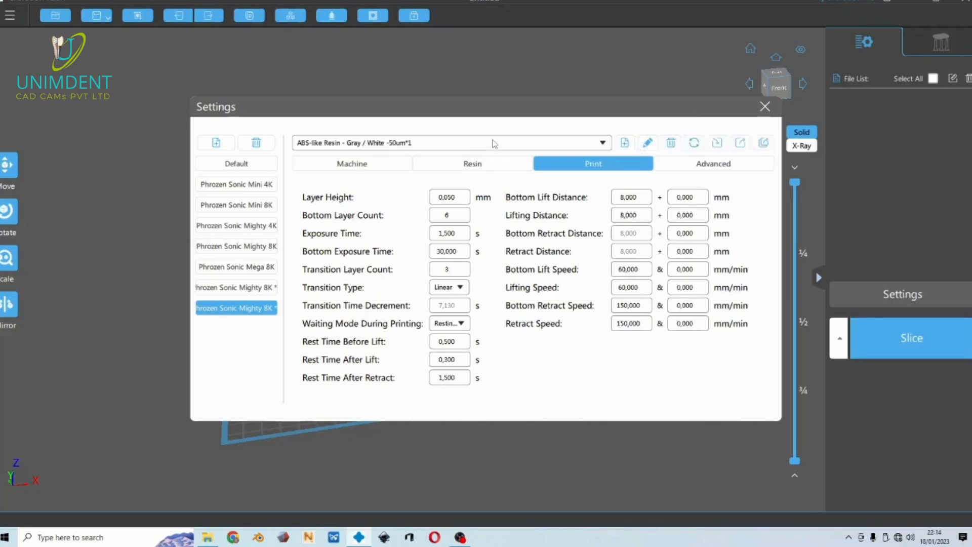
Step: Delete the test profile and all resin profiles listed before Nylon-Green Tough Resin -50um
left_click(494, 144)
scroll(494, 215, "down", 3)
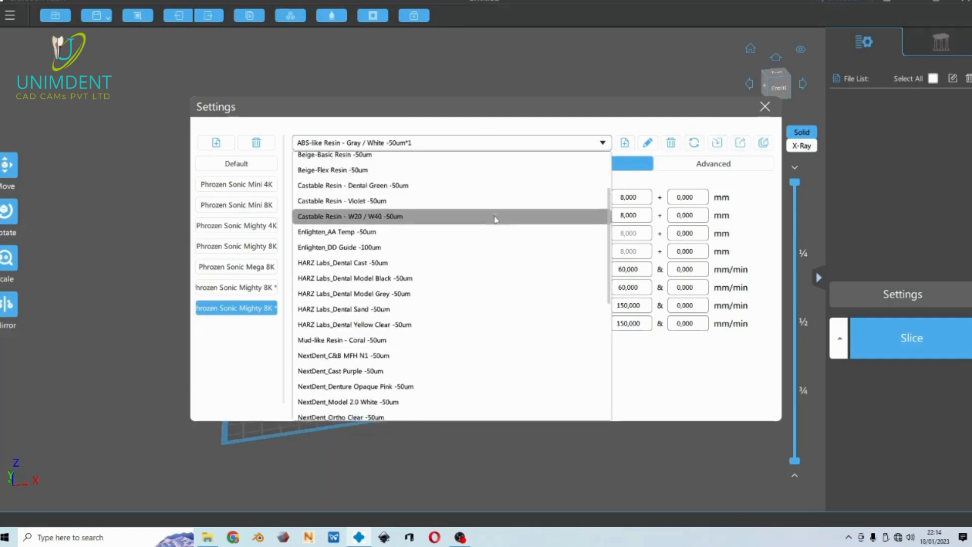
scroll(494, 217, "down", 5)
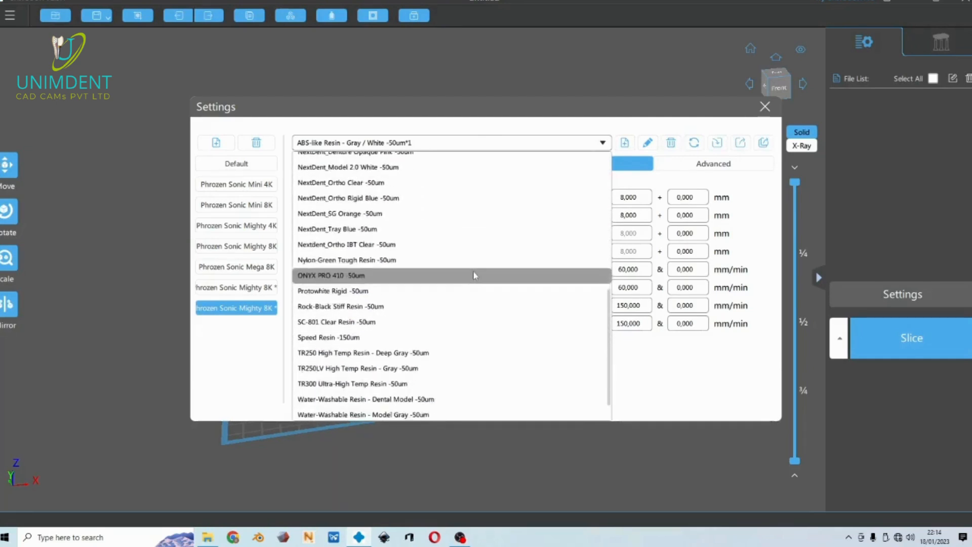
scroll(472, 274, "down", 2)
left_click(426, 413)
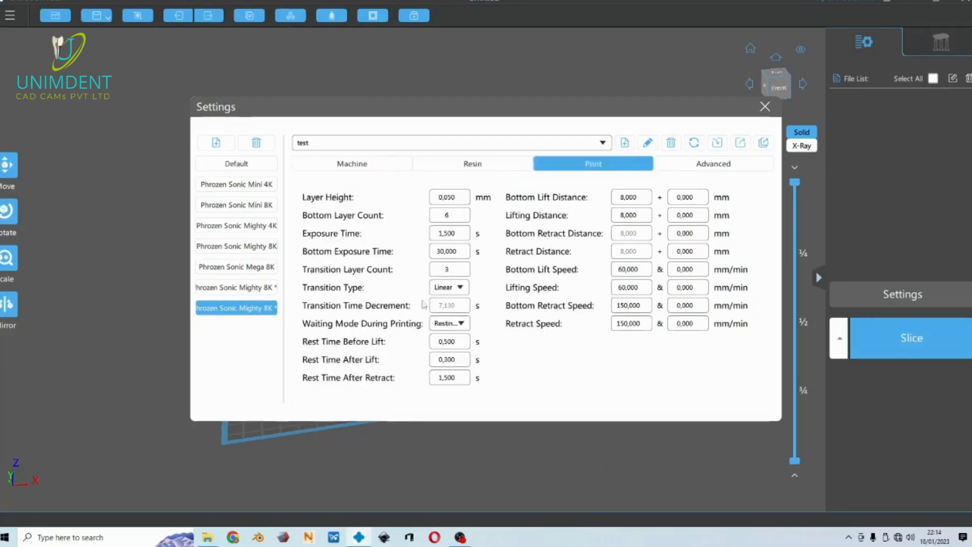
left_click(673, 142)
left_click(672, 142)
left_click(672, 143)
left_click(672, 143)
left_click(672, 143)
left_click(672, 143)
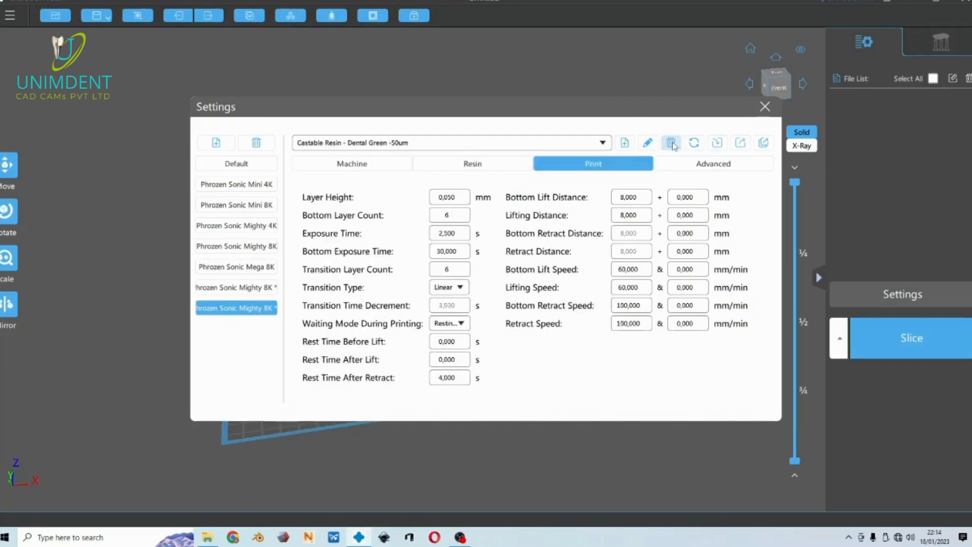
left_click(672, 142)
left_click(672, 143)
left_click(671, 143)
left_click(671, 143)
left_click(671, 143)
left_click(671, 143)
left_click(671, 143)
left_click(671, 143)
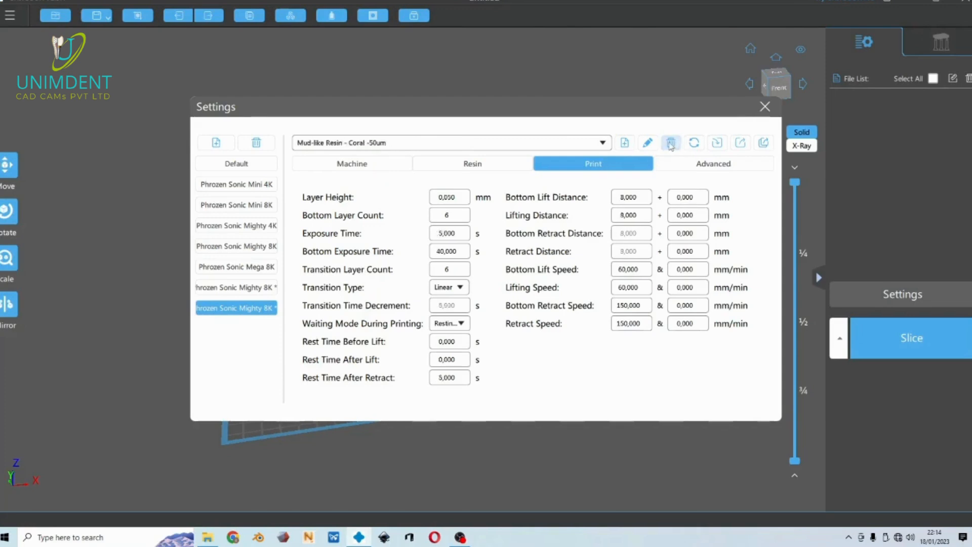
left_click(670, 144)
left_click(670, 143)
left_click(670, 143)
left_click(670, 143)
left_click(670, 143)
left_click(670, 144)
left_click(670, 144)
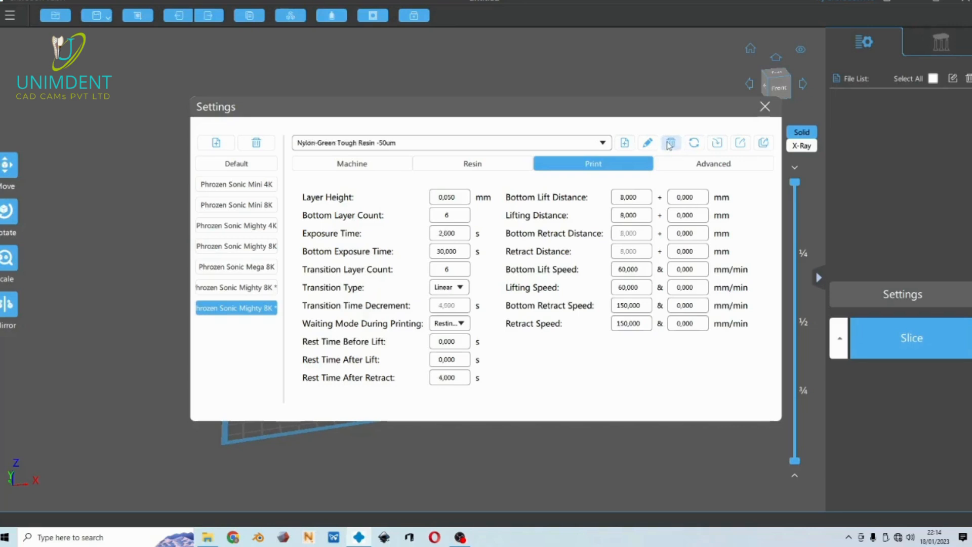
Step: Import the Grey 8K 50um 6mm rest time 1s profile from D:\software\Phrozen Sonic Mighty 8k\Chitu Profile and open the resin profile list
left_click(717, 144)
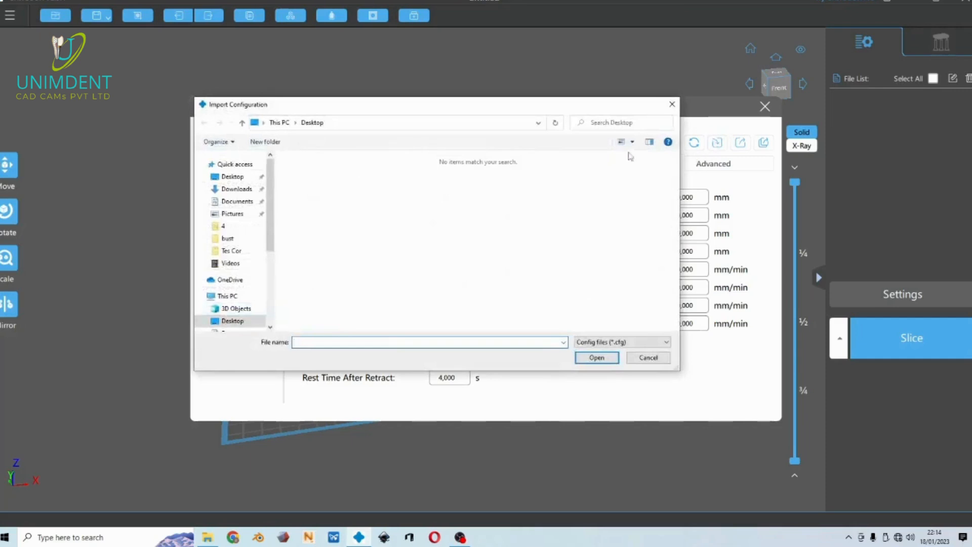
scroll(250, 244, "down", 3)
left_click(236, 255)
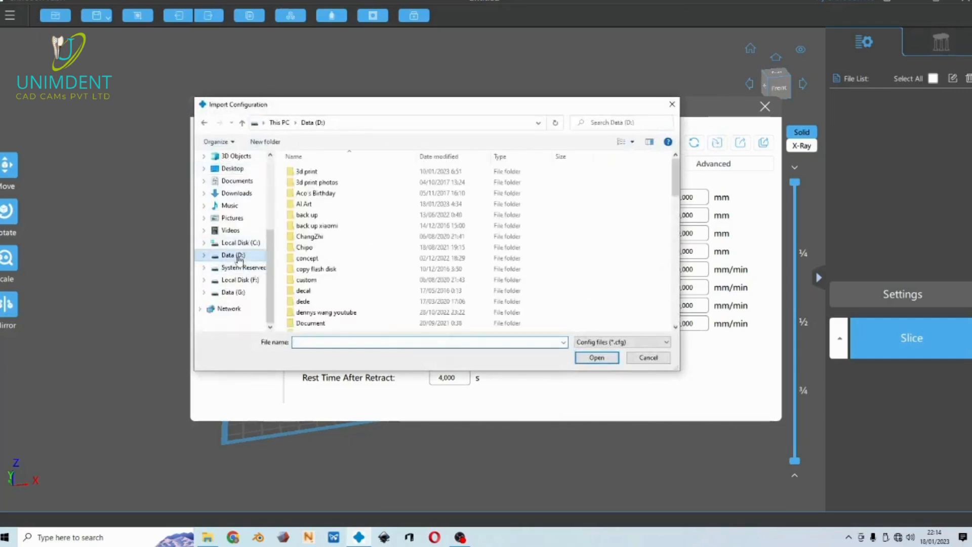
scroll(324, 259, "down", 10)
scroll(326, 266, "down", 6)
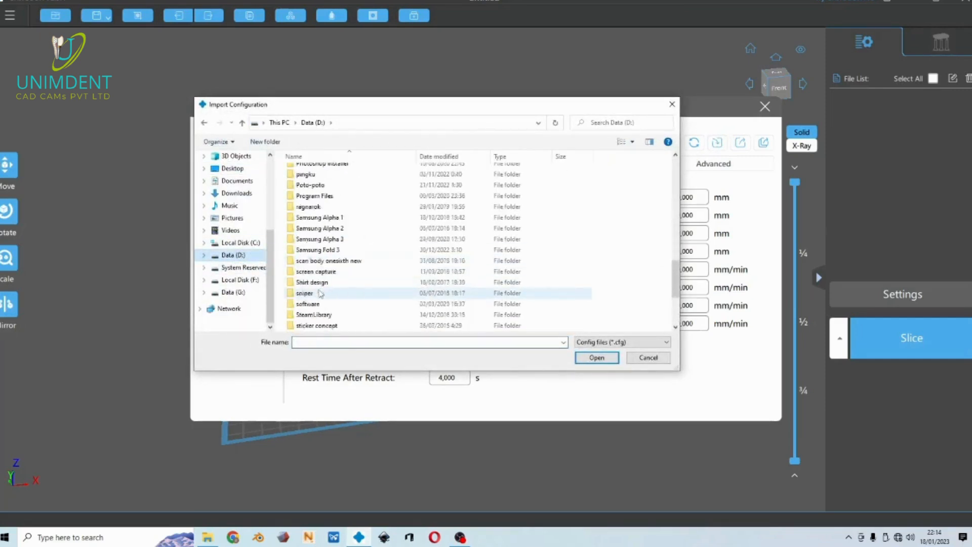
double_click(320, 276)
scroll(319, 275, "down", 8)
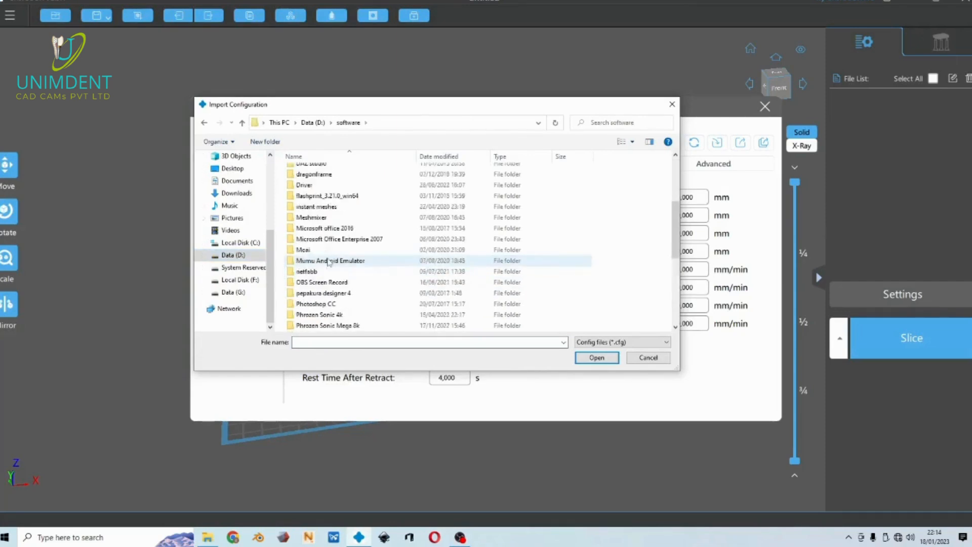
double_click(338, 228)
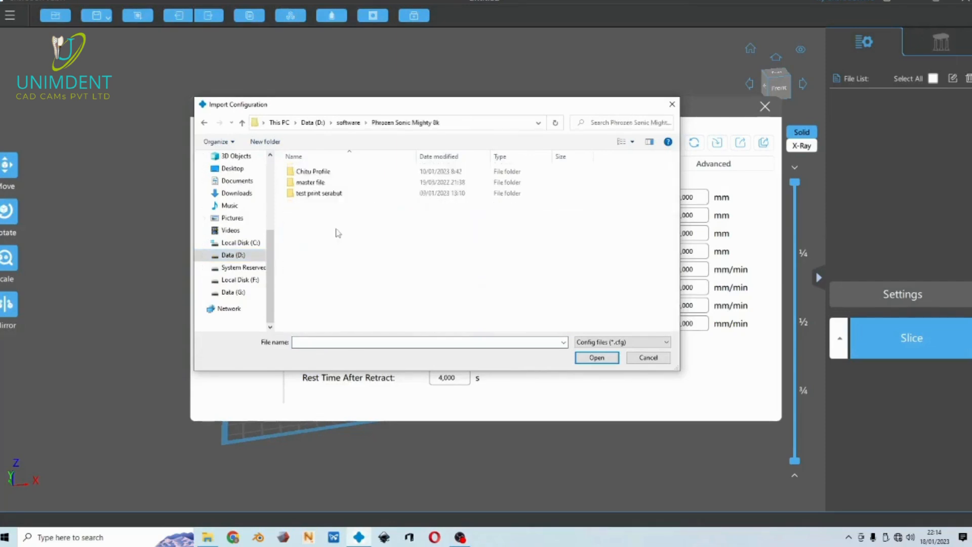
double_click(336, 172)
double_click(480, 195)
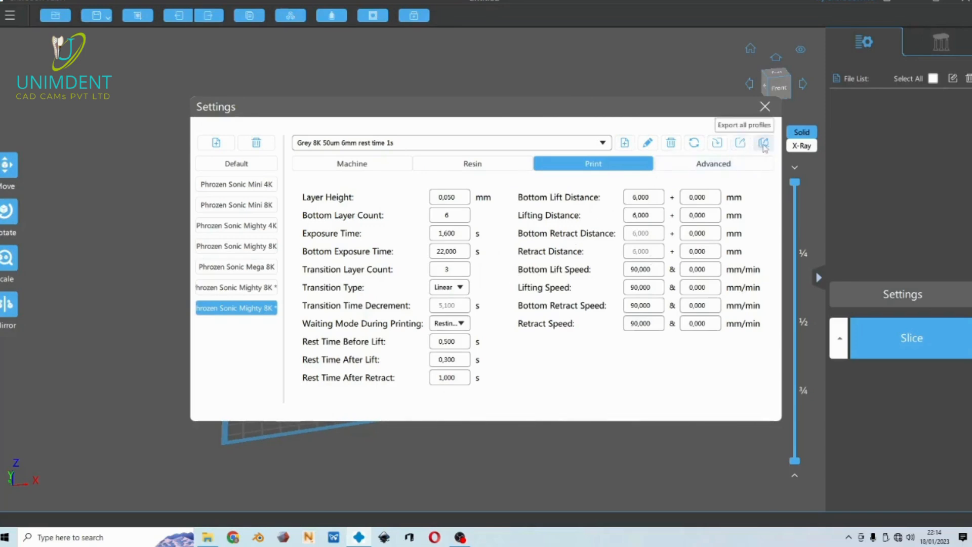
left_click(568, 144)
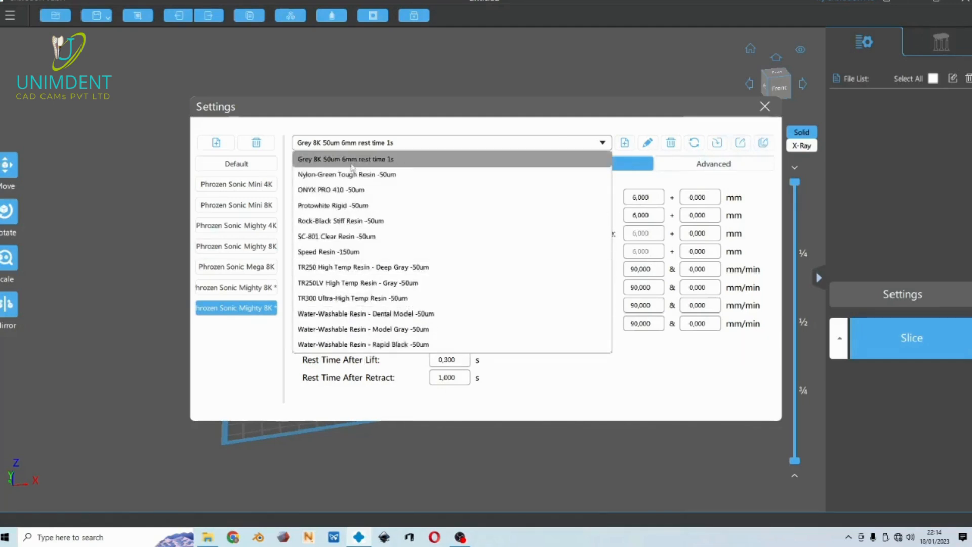
Step: Close the printer settings and load the simple sphere model from the Tutorial series folder
left_click(667, 367)
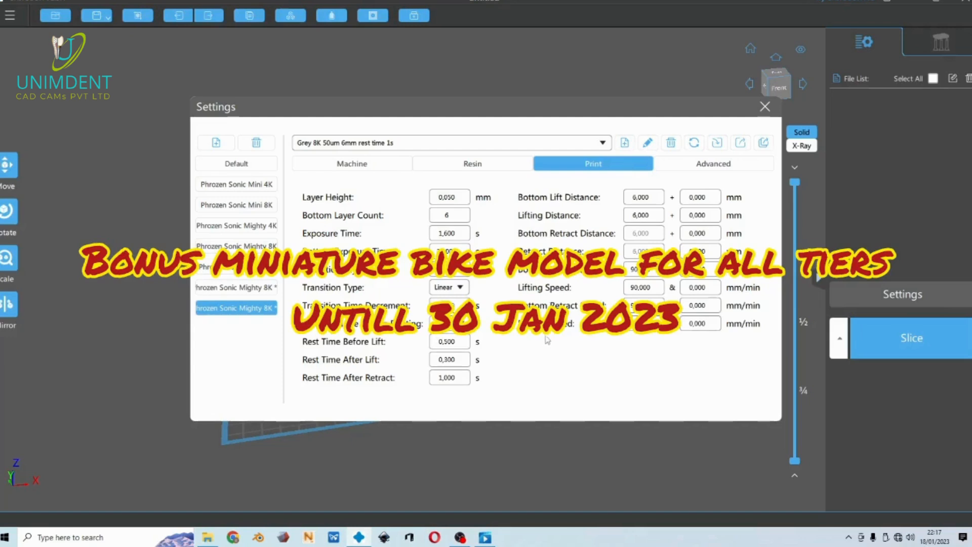
left_click(764, 107)
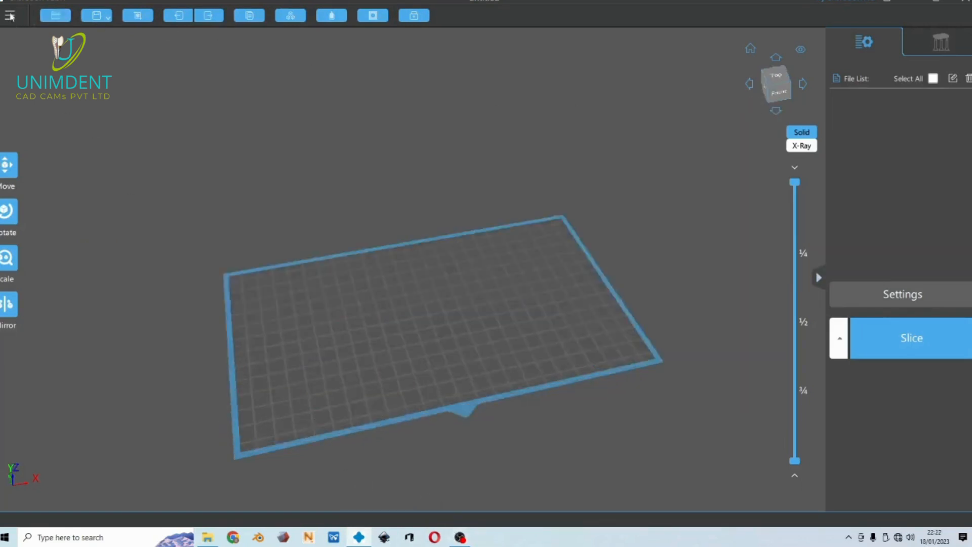
left_click(10, 16)
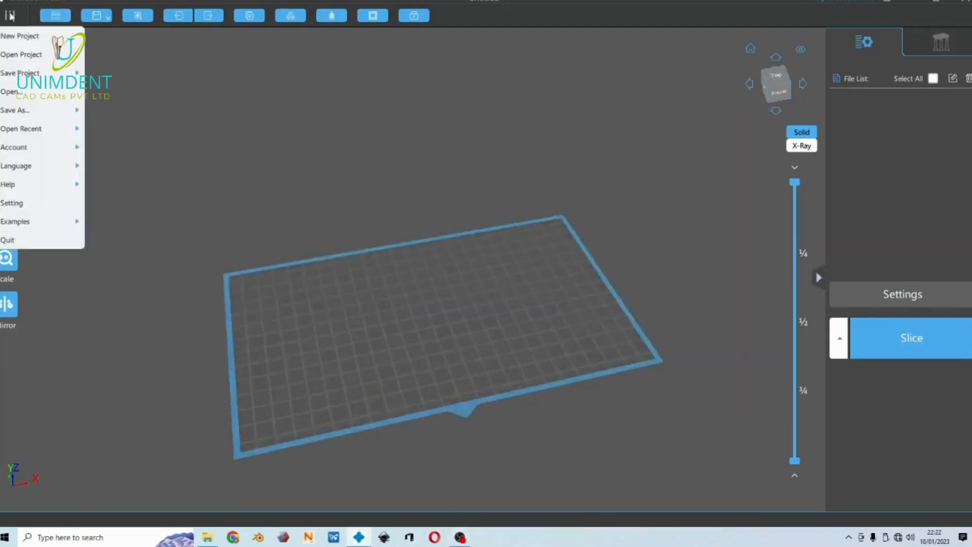
left_click(19, 92)
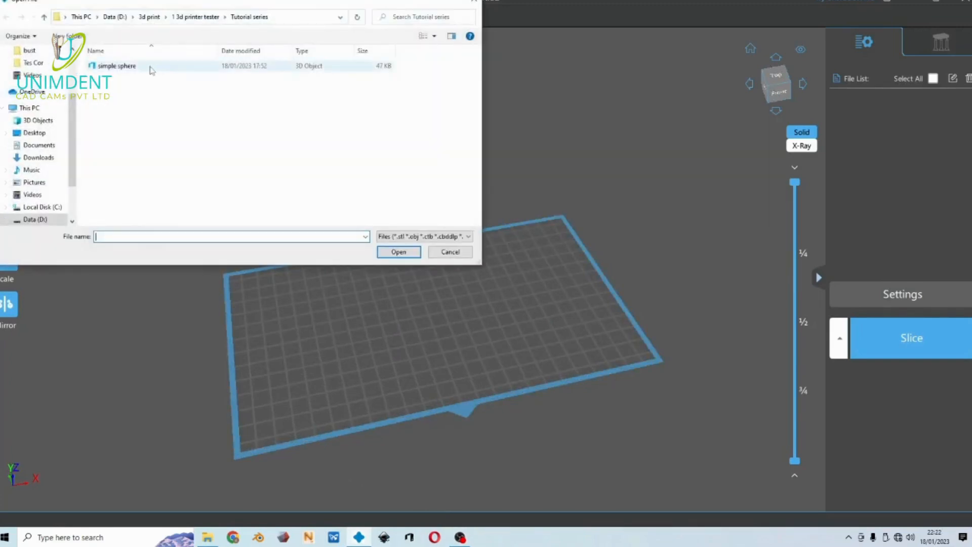
double_click(150, 67)
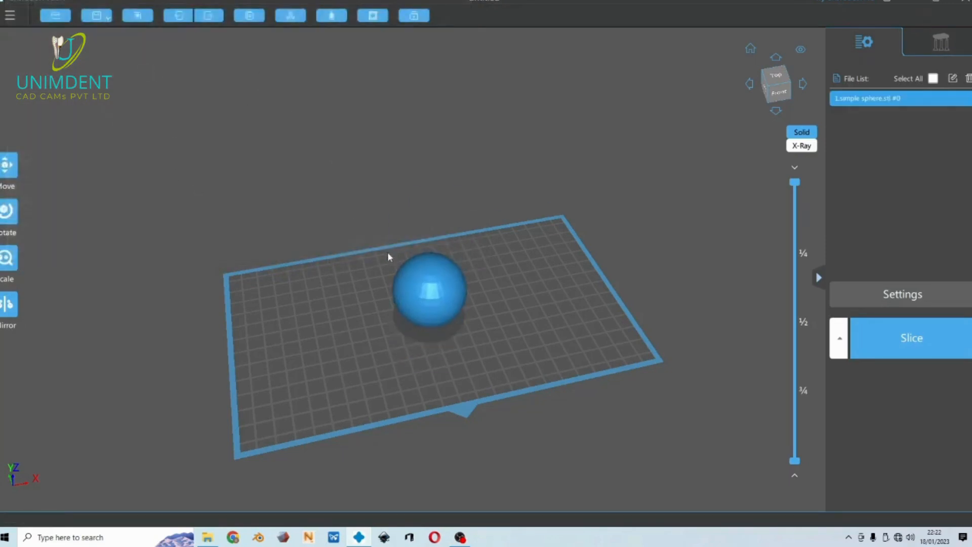
Step: Clone the sphere three times to get four spheres on the build plate
right_click_drag(508, 278, 473, 299)
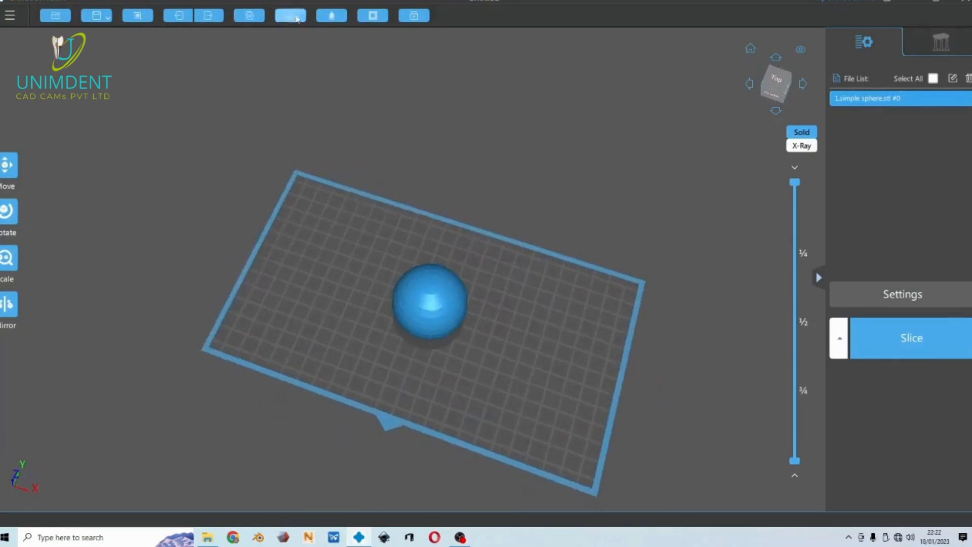
left_click(249, 15)
left_click(249, 15)
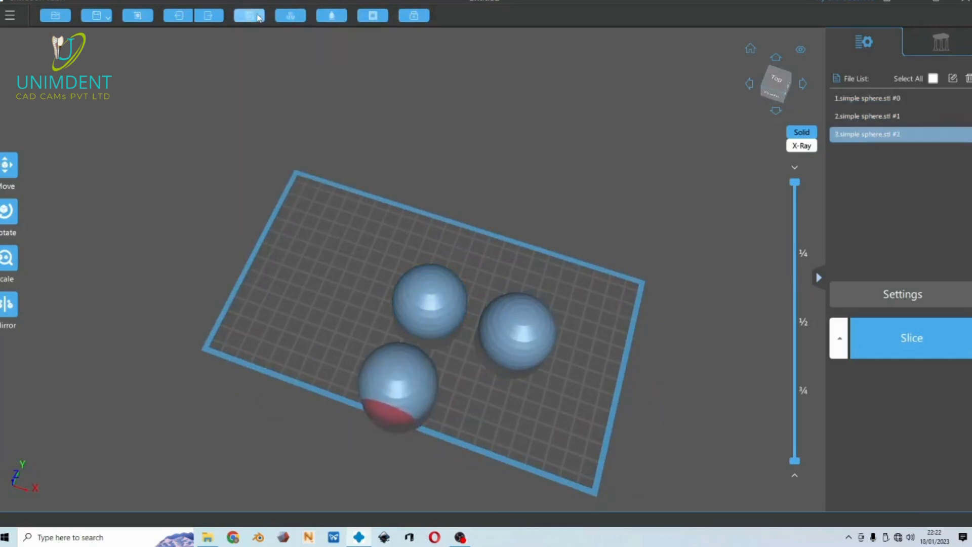
left_click(249, 15)
Step: Move the four spheres freehand to scattered positions within the build plate and clear the move controls
left_click_drag(429, 300, 374, 240)
left_click_drag(481, 330, 507, 302)
left_click_drag(509, 396, 535, 356)
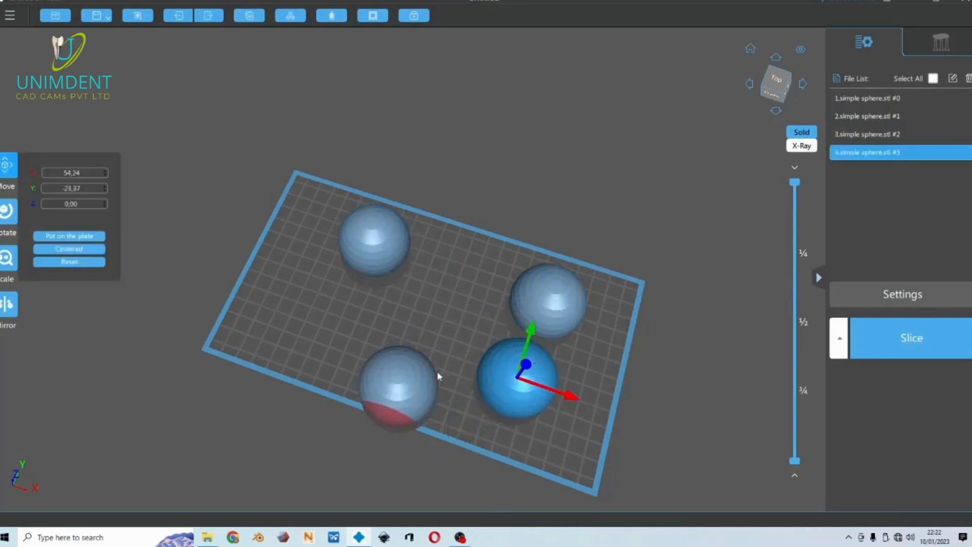
left_click_drag(413, 374, 428, 342)
left_click(313, 329)
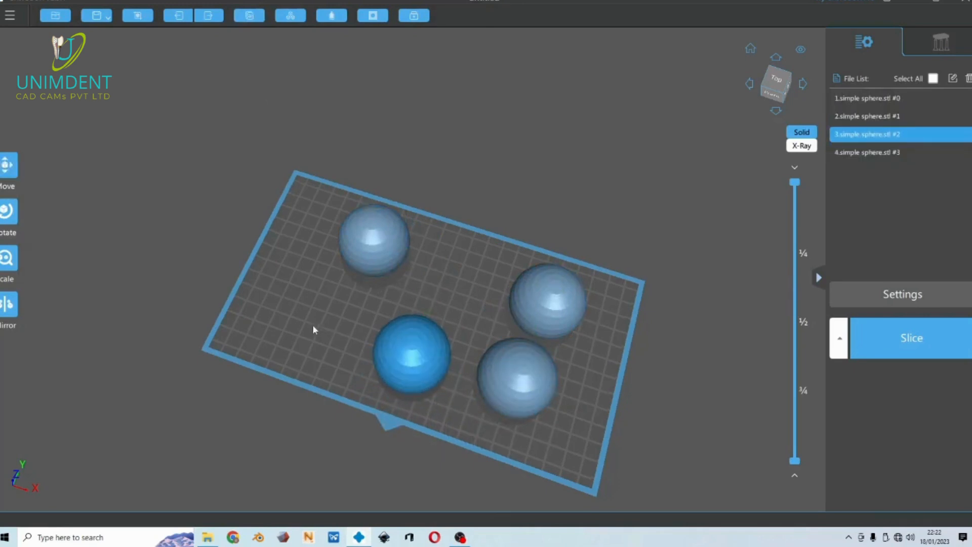
Step: Auto-arrange the spheres, trying the Center, X side and Y side layouts and finishing with Center at 5 mm minimum distance
left_click(289, 16)
left_click(296, 53)
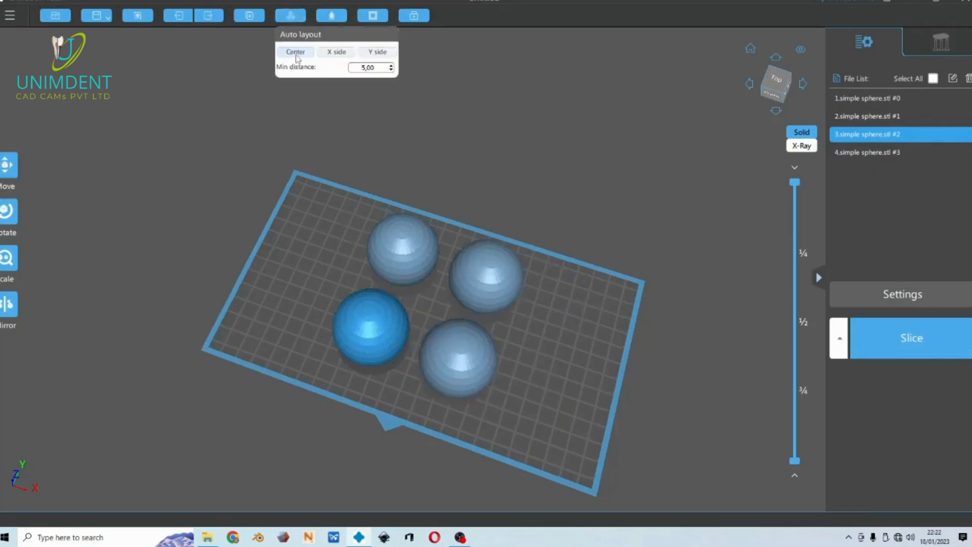
left_click(333, 53)
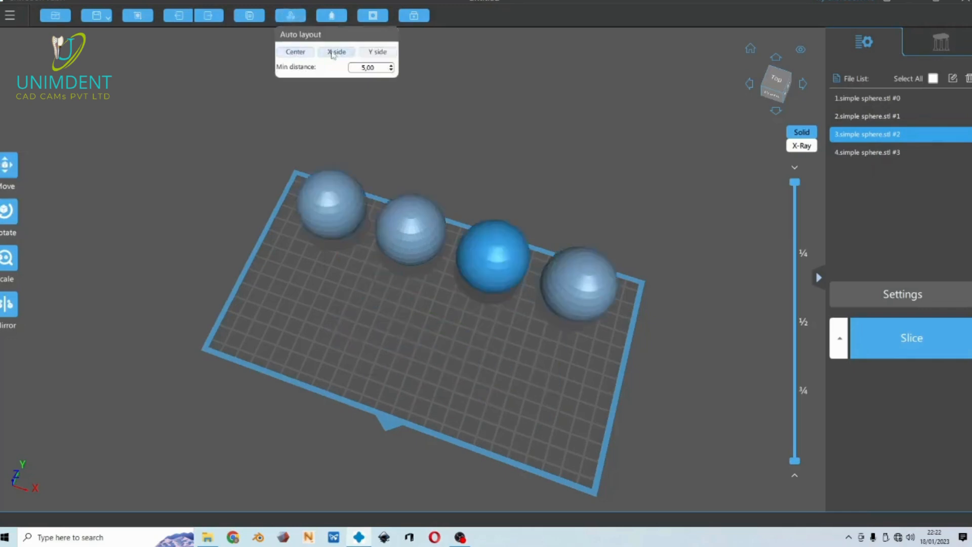
left_click(379, 53)
left_click(295, 52)
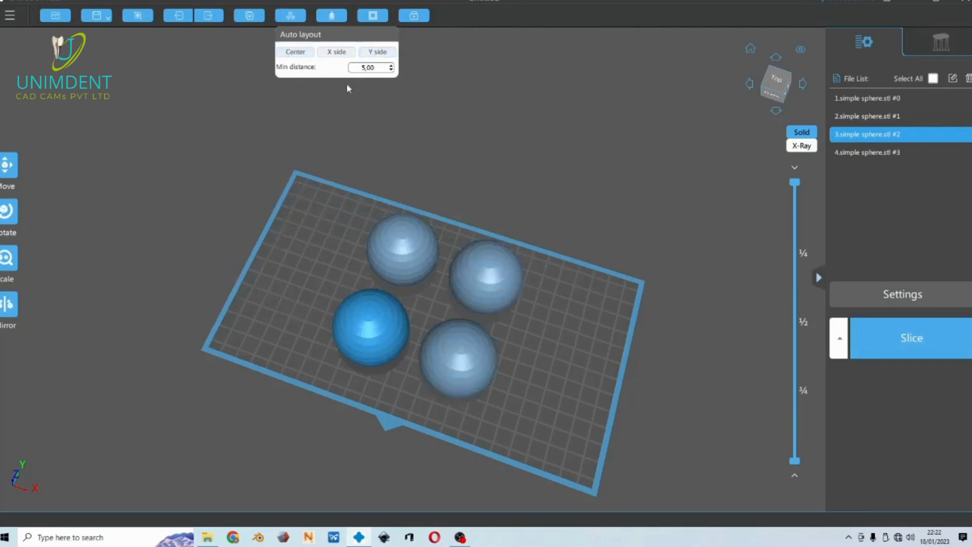
Step: Hollow the selected sphere inward with 1.5 mm wall thickness and no infill, and cut the layer view to about 23.29 mm
left_click(332, 16)
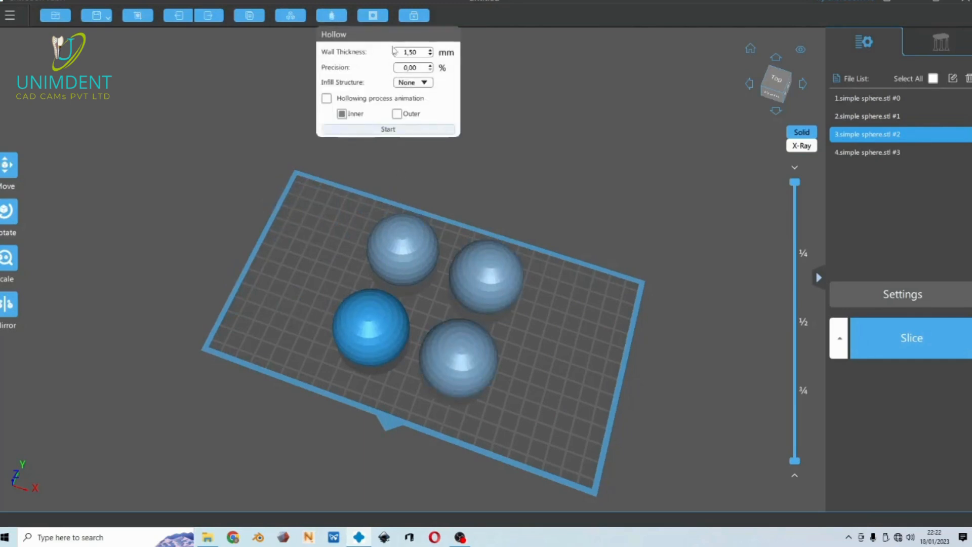
left_click(401, 131)
left_click_drag(793, 183, 796, 300)
scroll(403, 342, "up", 5)
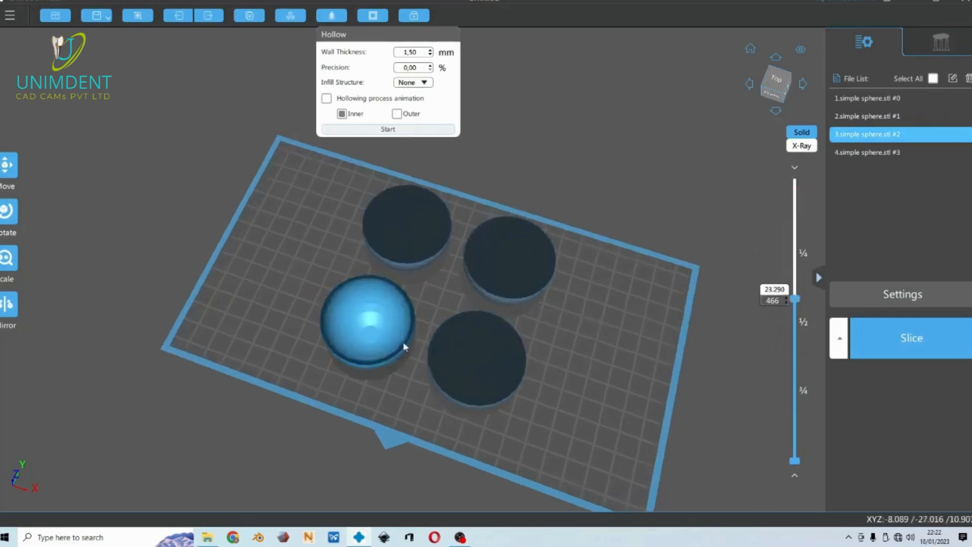
Step: Dig a circular hole of size 5 mm and depth 3.6 mm in the bottom of the hollowed sphere, perpendicular to the model
left_click(372, 15)
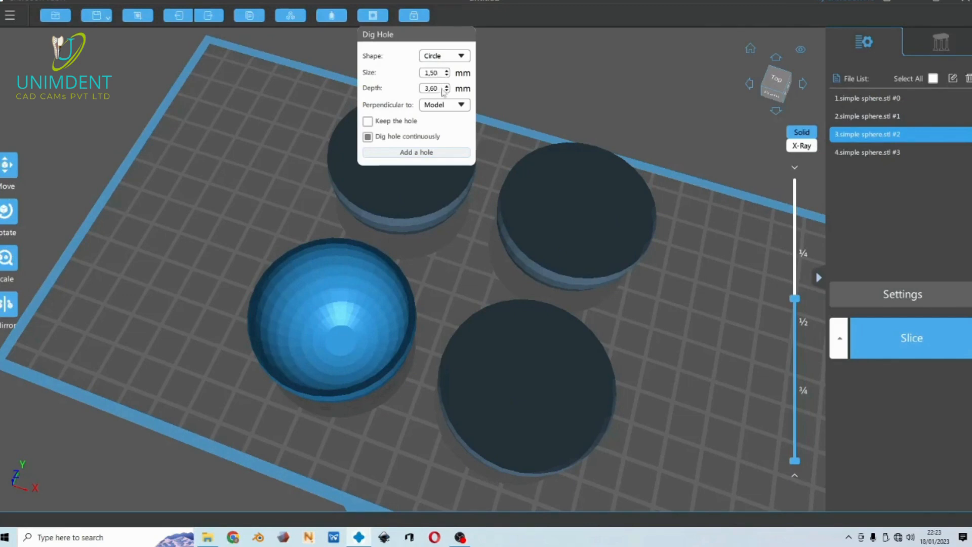
left_click(424, 152)
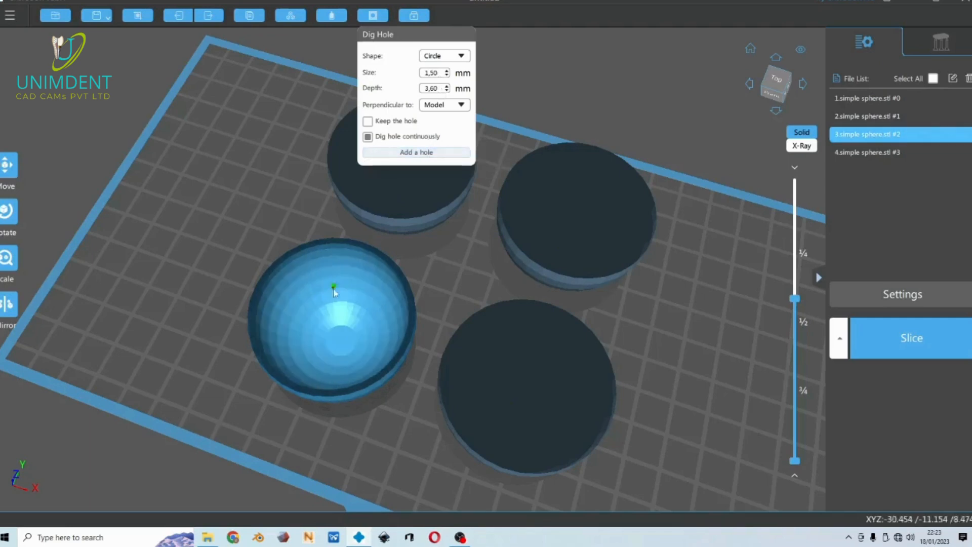
double_click(444, 73)
type("5")
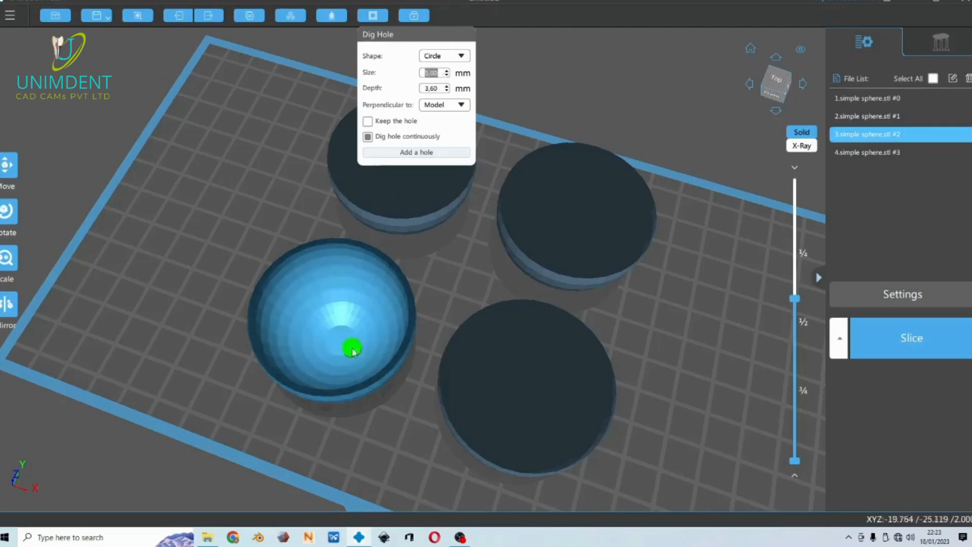
left_click(341, 340)
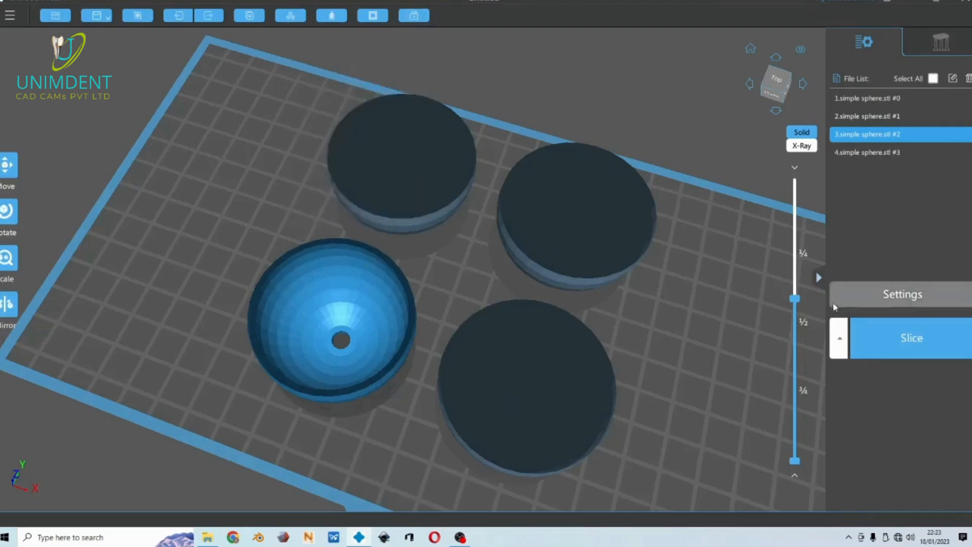
Step: Restore the full-height layer view and inspect the four spheres from several angles
left_click_drag(793, 298, 801, 157)
scroll(642, 357, "down", 2)
right_click_drag(642, 358, 735, 334)
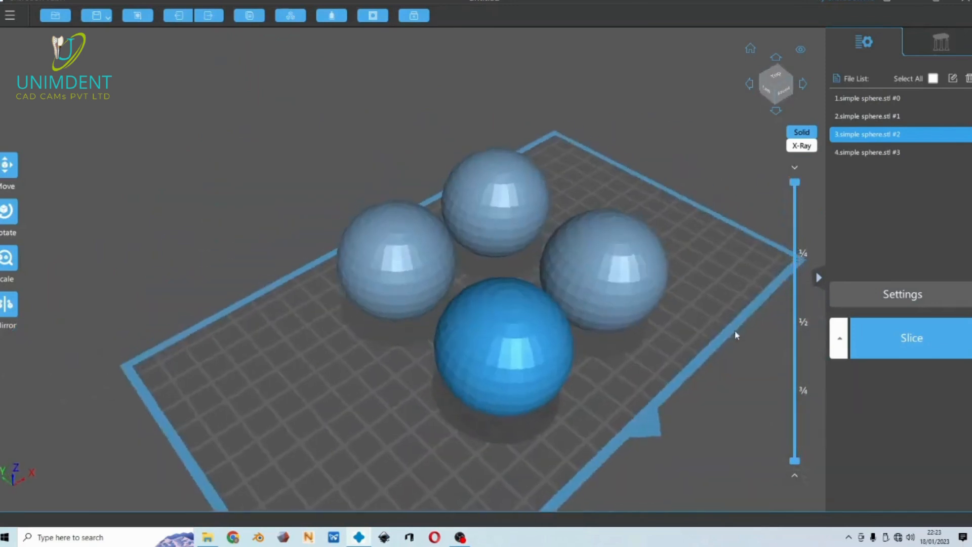
middle_click_drag(621, 336, 544, 336)
mouse_move(544, 339)
right_mouse_down()
mouse_move(594, 336)
mouse_move(569, 346)
mouse_move(487, 334)
right_mouse_up()
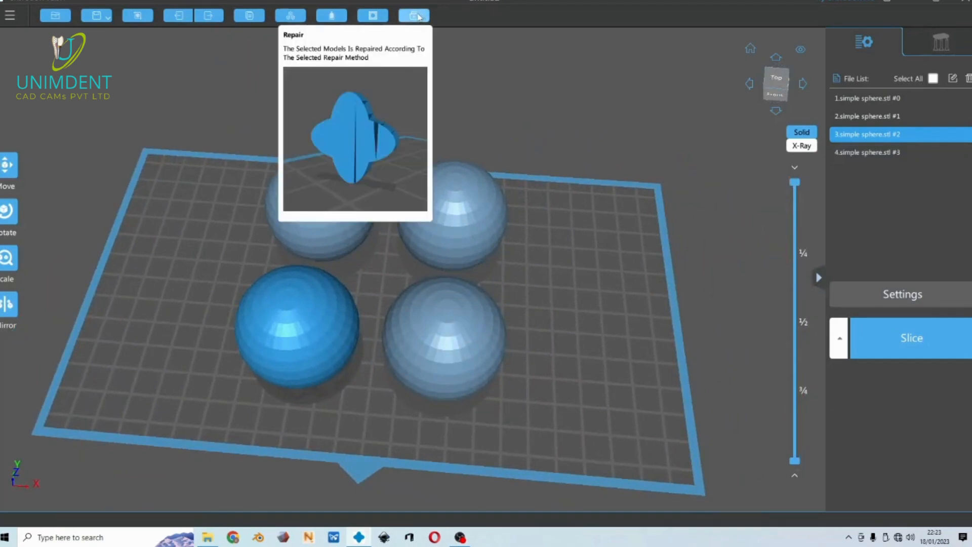
left_click_drag(484, 466, 276, 332)
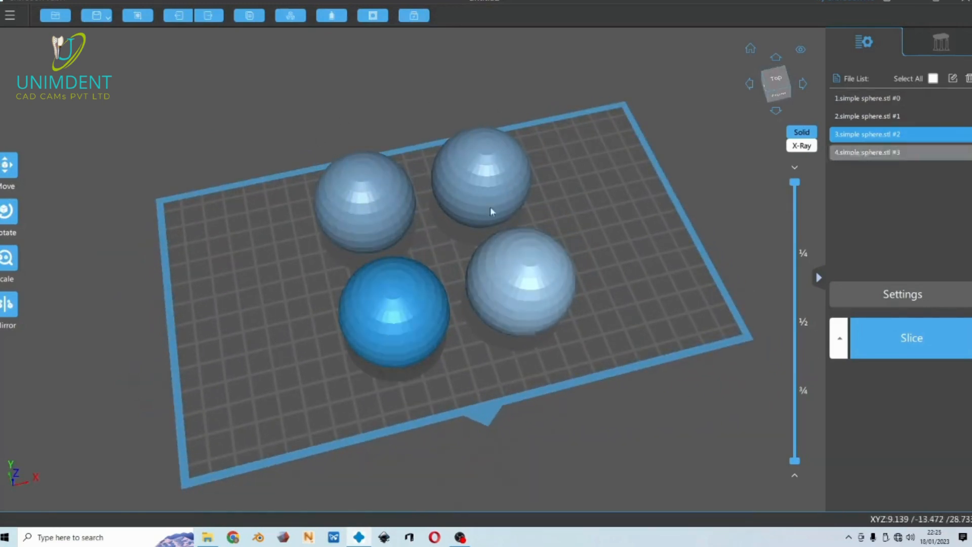
Step: Save all models as a project named test 1 in the Tutorial series folder
left_click(10, 16)
mouse_move(29, 80)
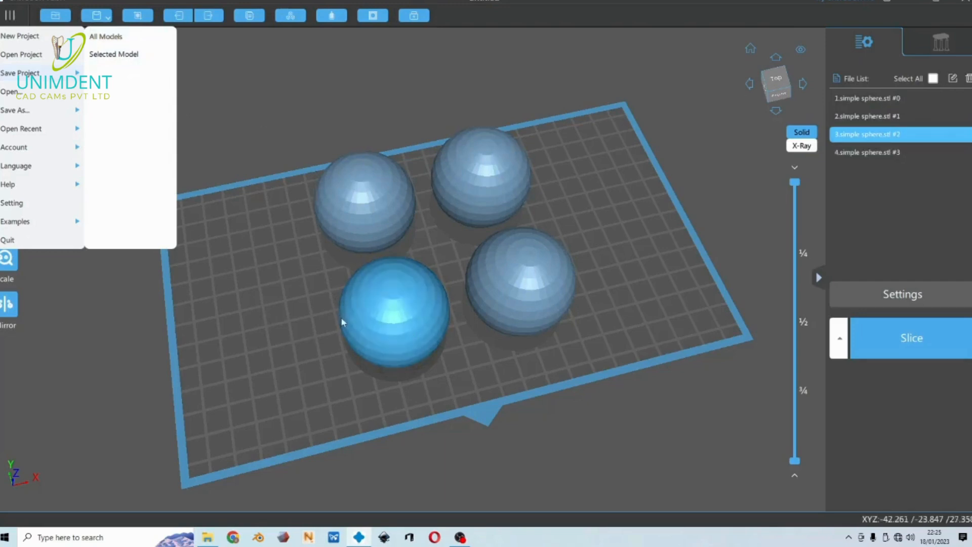
left_click(126, 41)
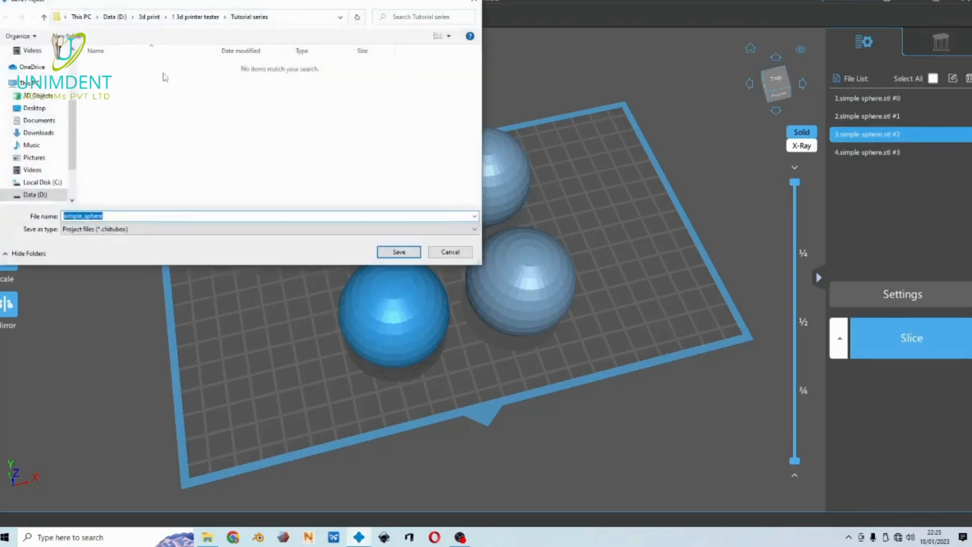
type("test 1")
key("Return")
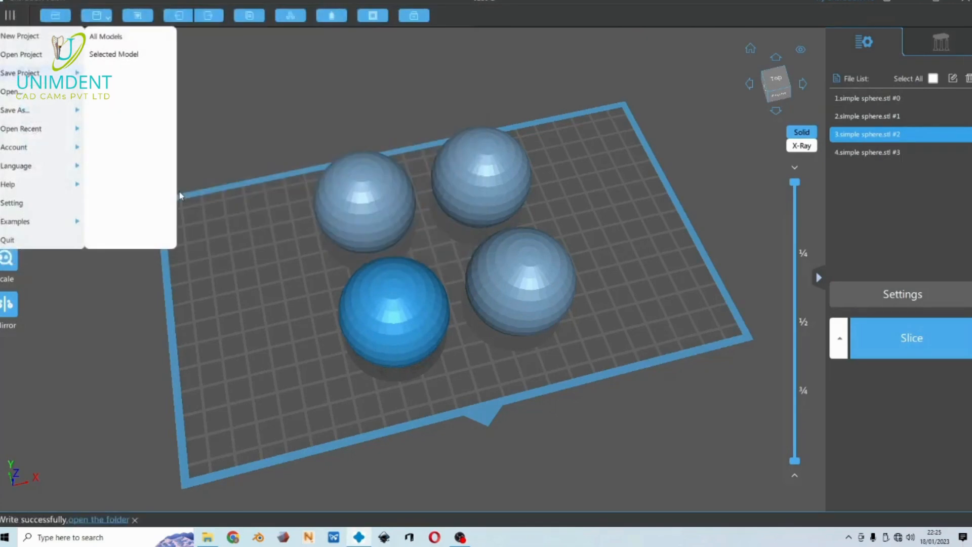
Step: Delete all four spheres from the build plate
left_click(390, 203)
key("Delete")
key("Delete")
key("Delete")
key("Delete")
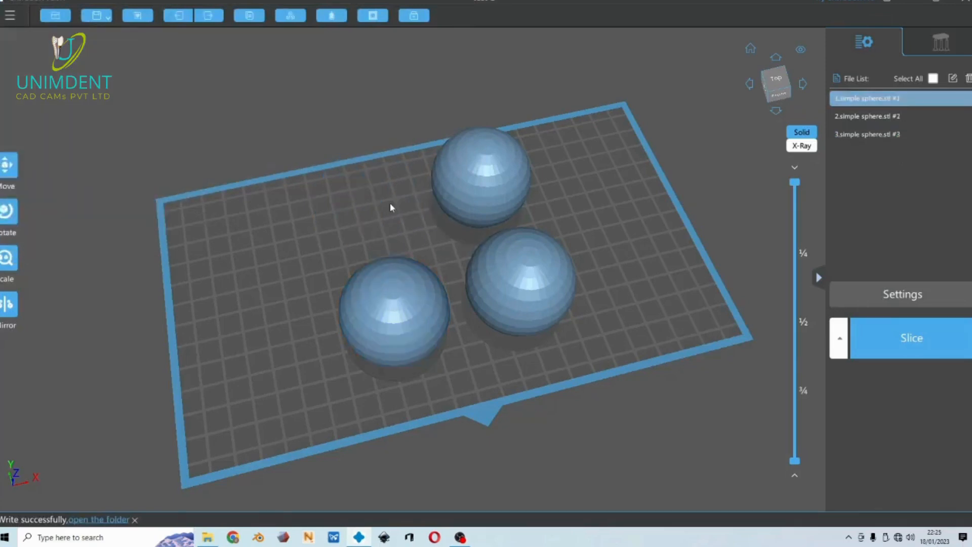
Step: Open the saved project test 1 from the Tutorial series folder
left_click(9, 15)
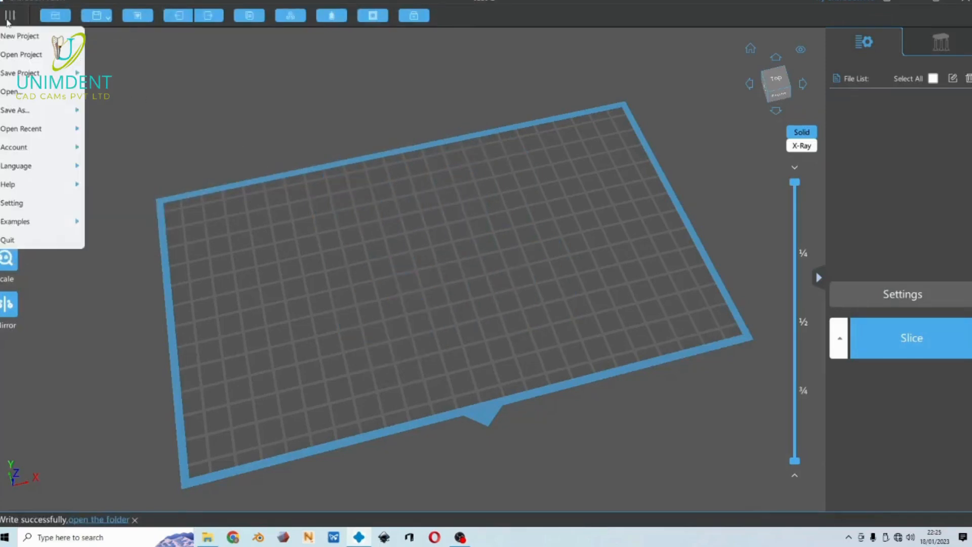
left_click(20, 56)
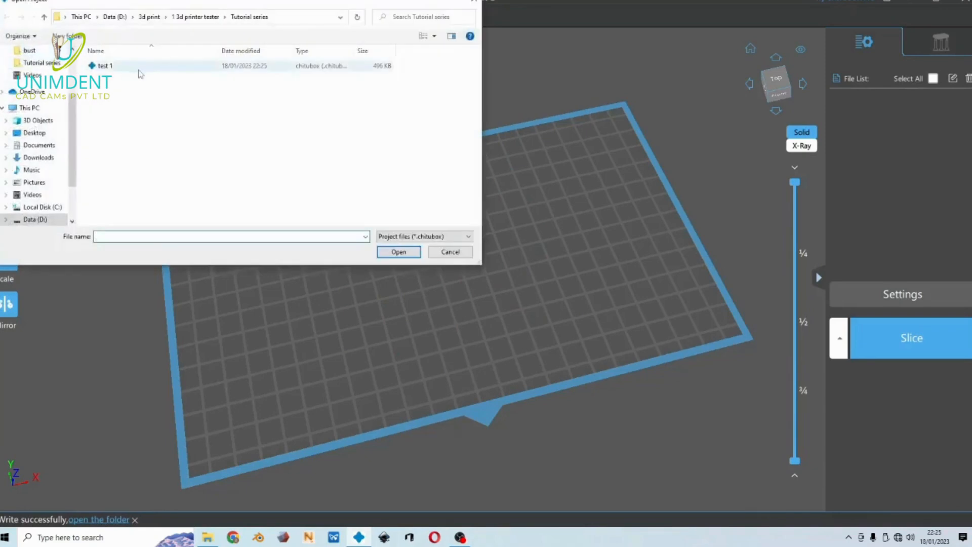
double_click(135, 69)
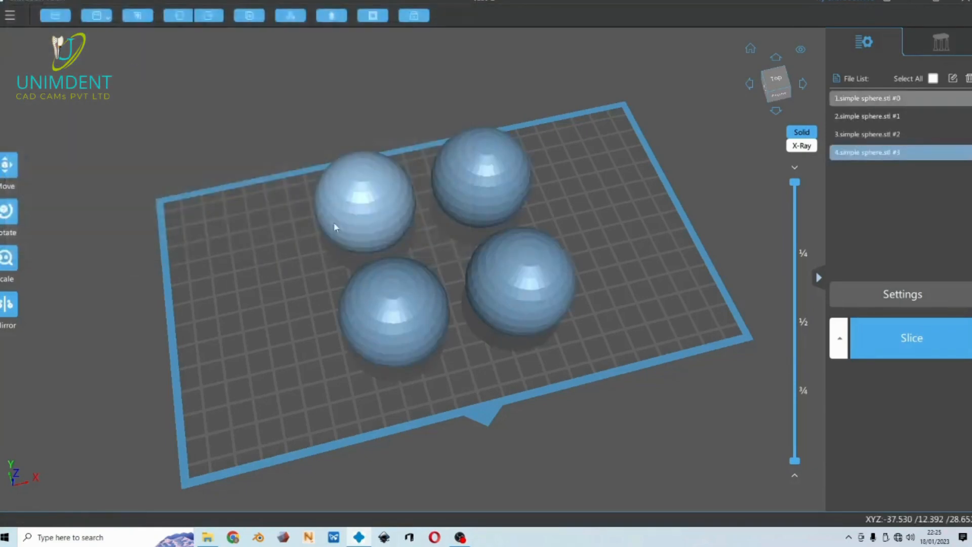
Step: Select the first sphere in the file list and examine the Save As choices for all models or the selected model
left_click(356, 222)
left_click(10, 16)
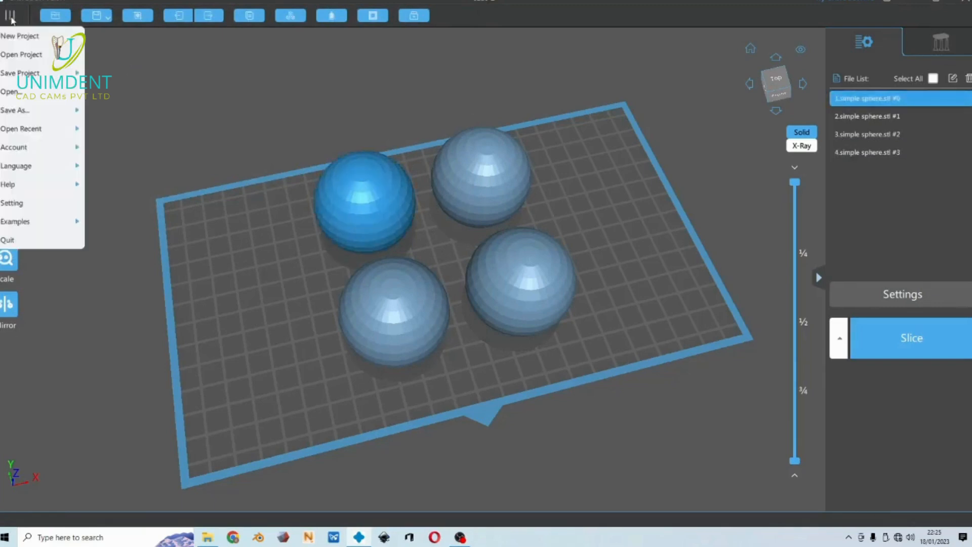
mouse_move(19, 112)
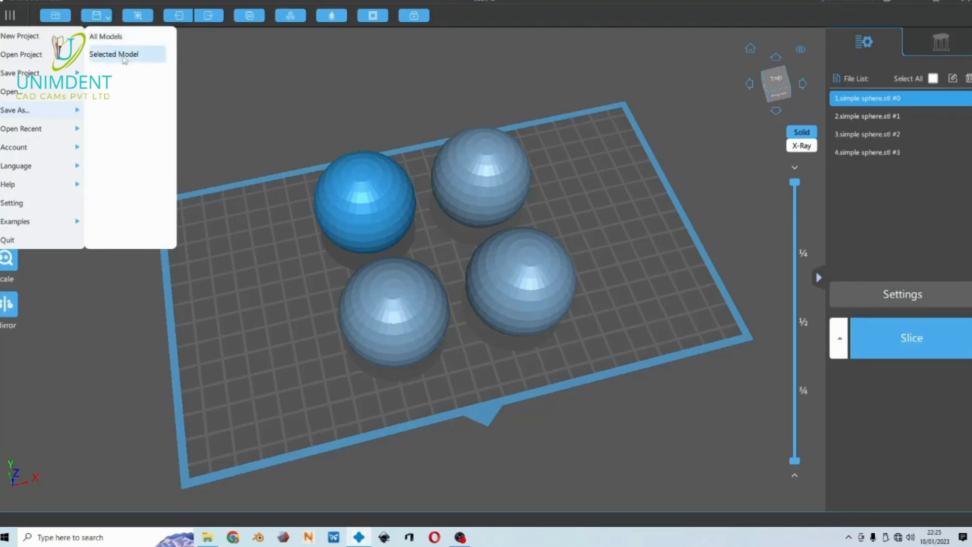
left_click(127, 106)
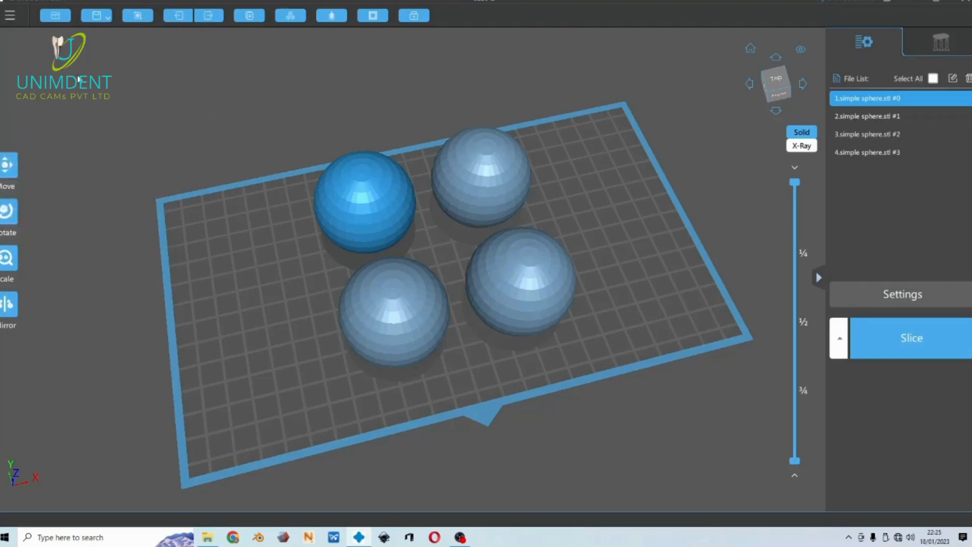
left_click(9, 15)
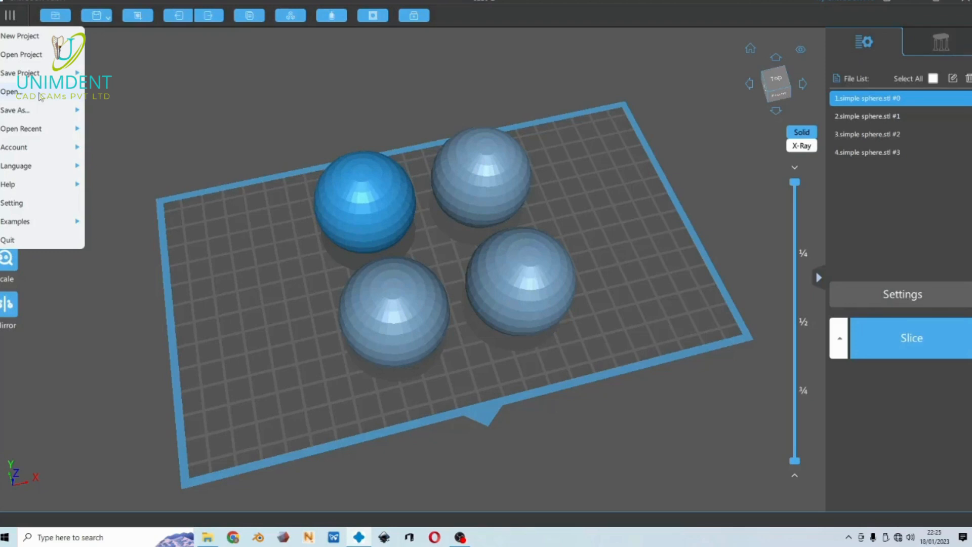
left_click(228, 287)
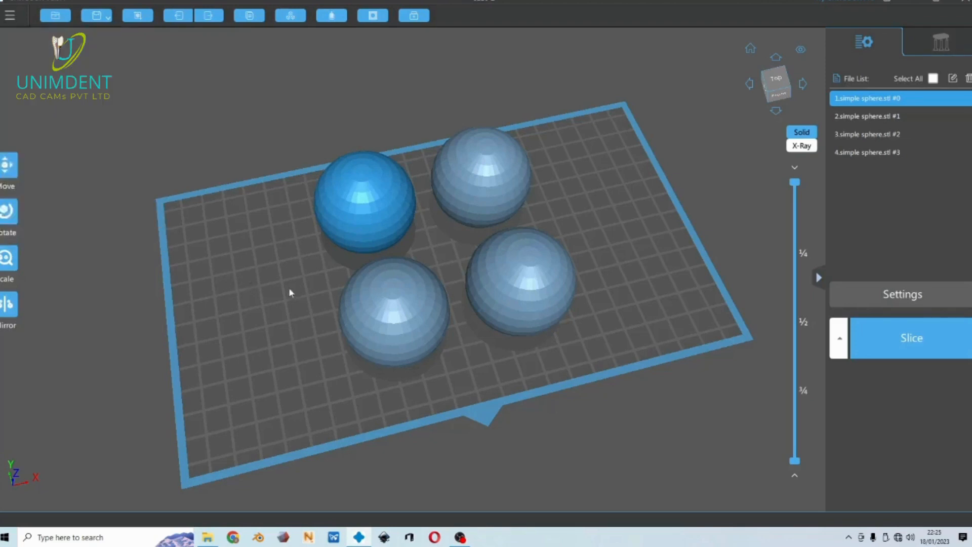
Step: Add the other three spheres to the selection so all four models are selected
left_click(481, 177, "ctrl")
left_click(394, 312, "ctrl")
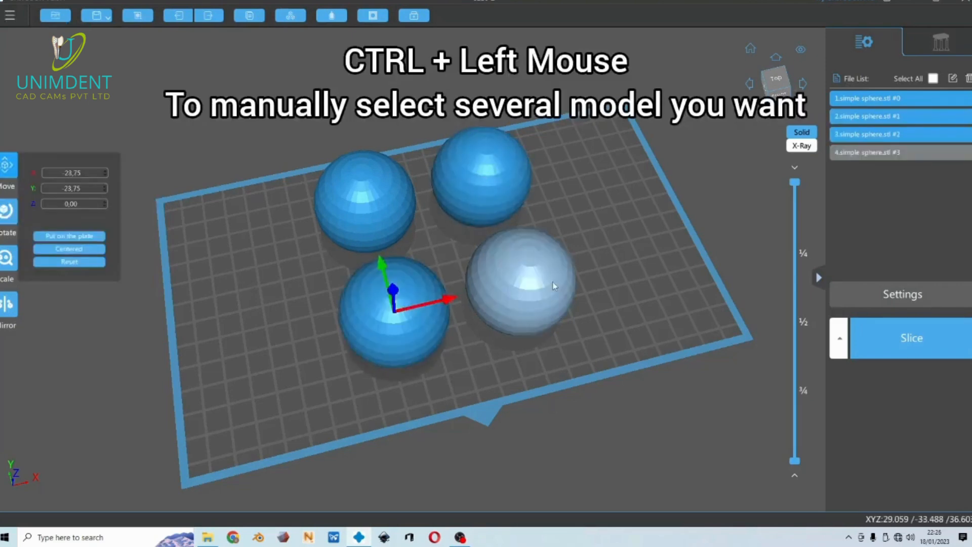
left_click(552, 283, "ctrl")
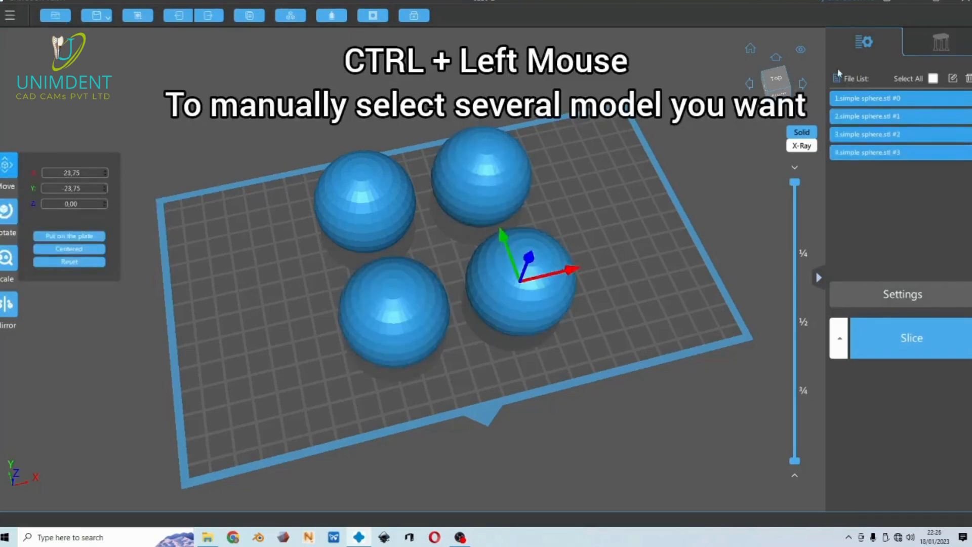
Step: Add heavy platform supports to all four spheres
left_click(937, 42)
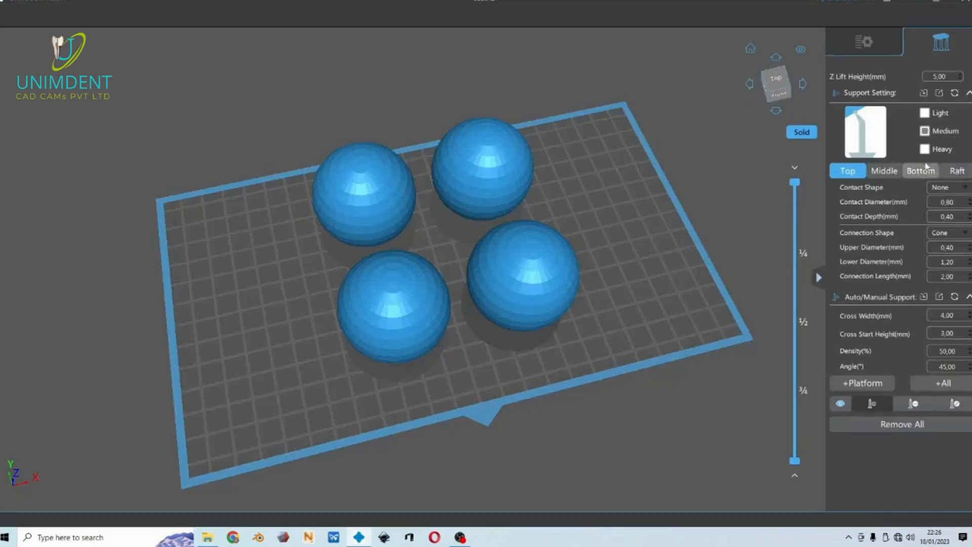
left_click(924, 149)
left_click(848, 388)
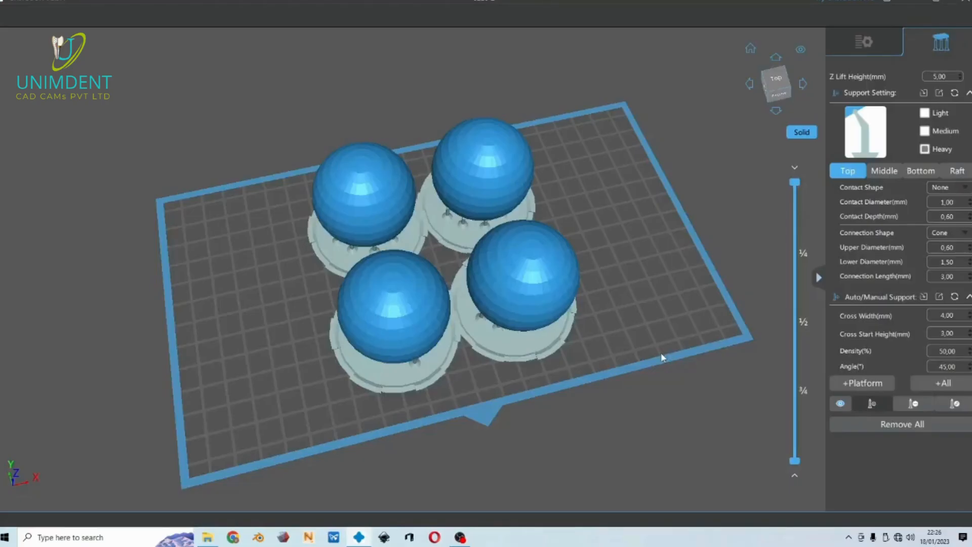
left_click_drag(486, 430, 486, 407)
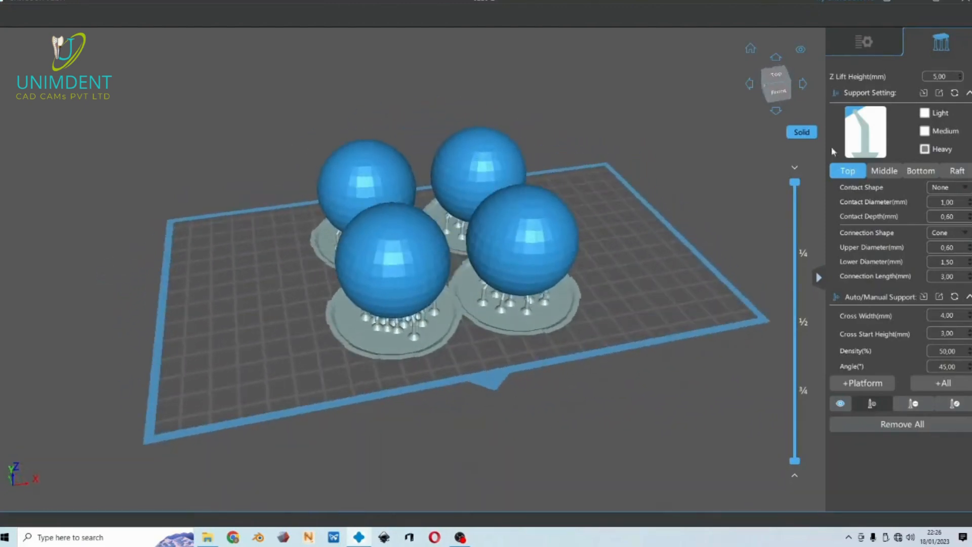
Step: Slice the supported spheres and save the result as the CTB file test sphere in the Tutorial series folder
left_click(861, 41)
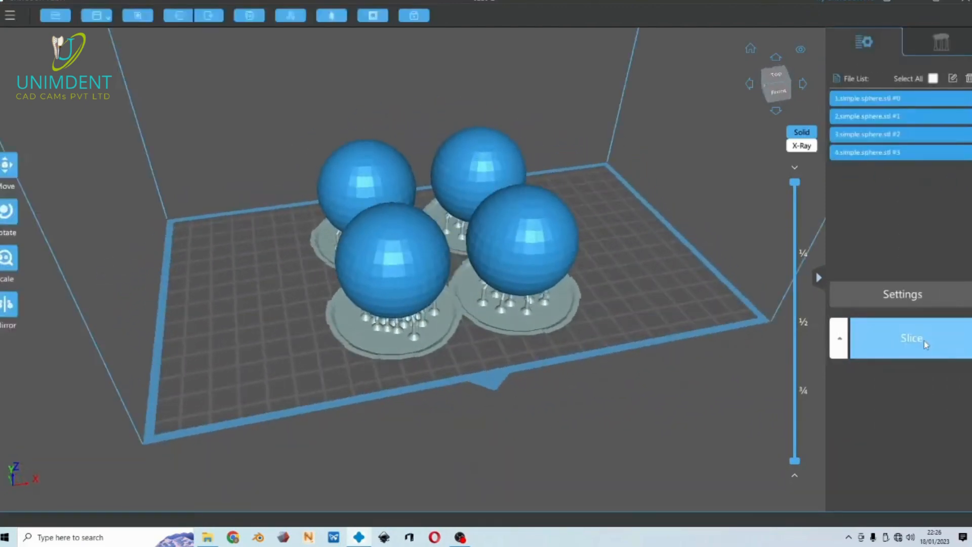
left_click(924, 341)
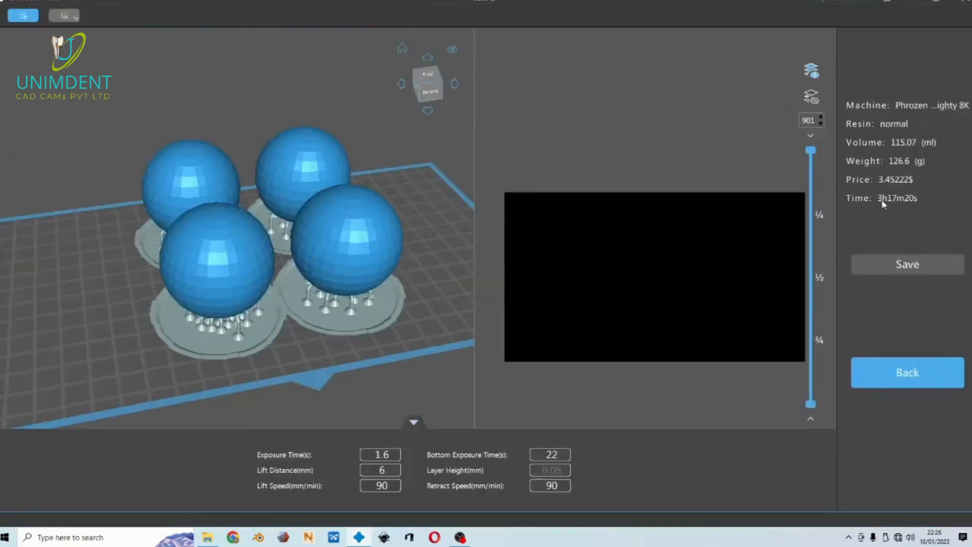
left_click(908, 265)
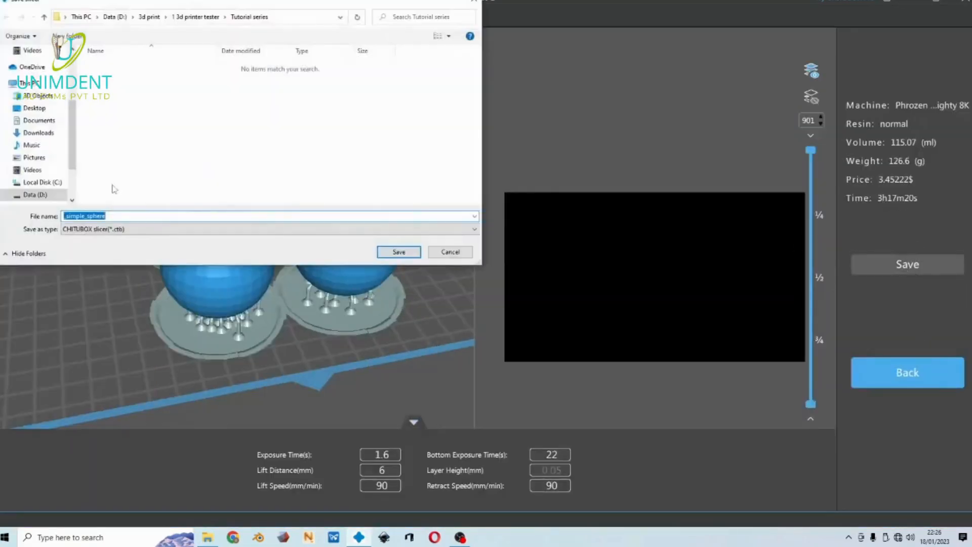
type("test")
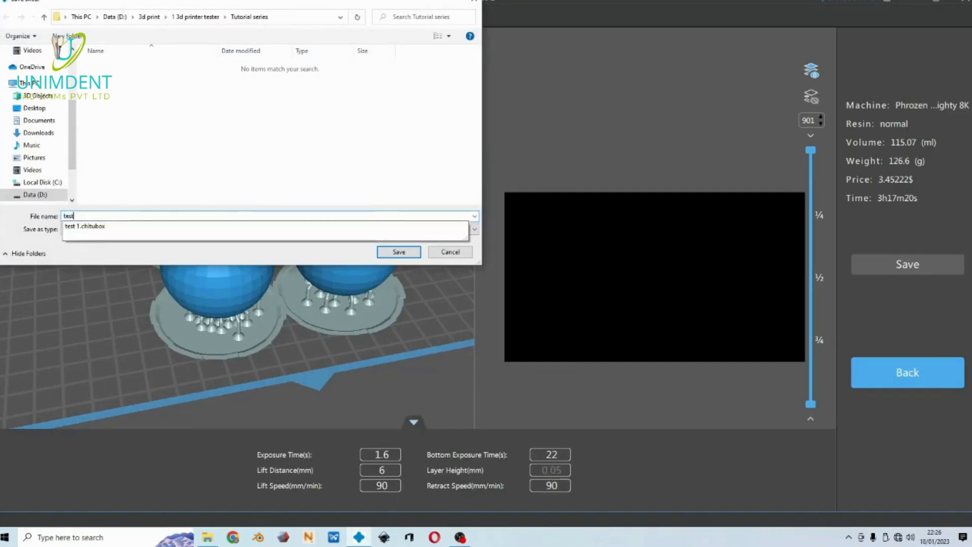
type(" sphere")
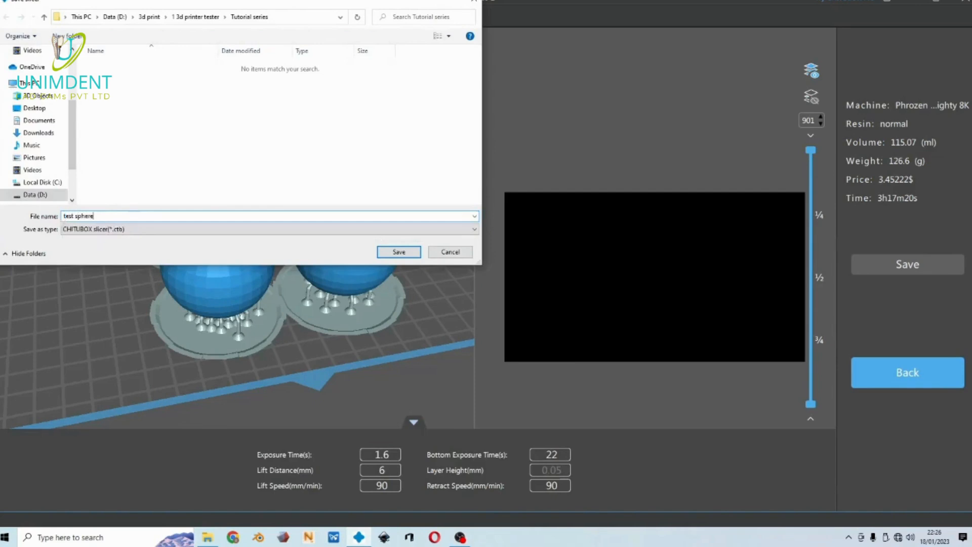
key("Return")
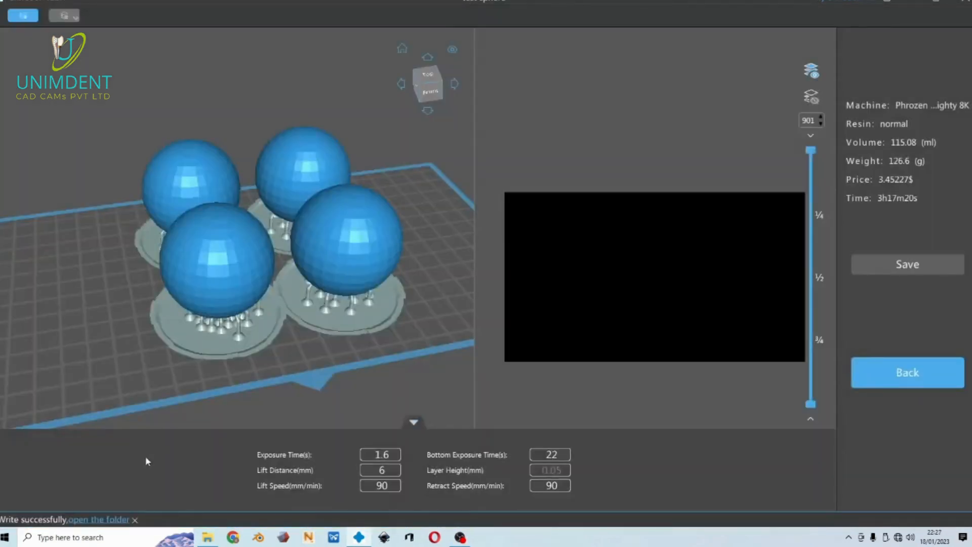
Step: Open the folder holding the saved slice, examine the test sphere file and its available actions, and return to CHITUBOX
left_click(122, 520)
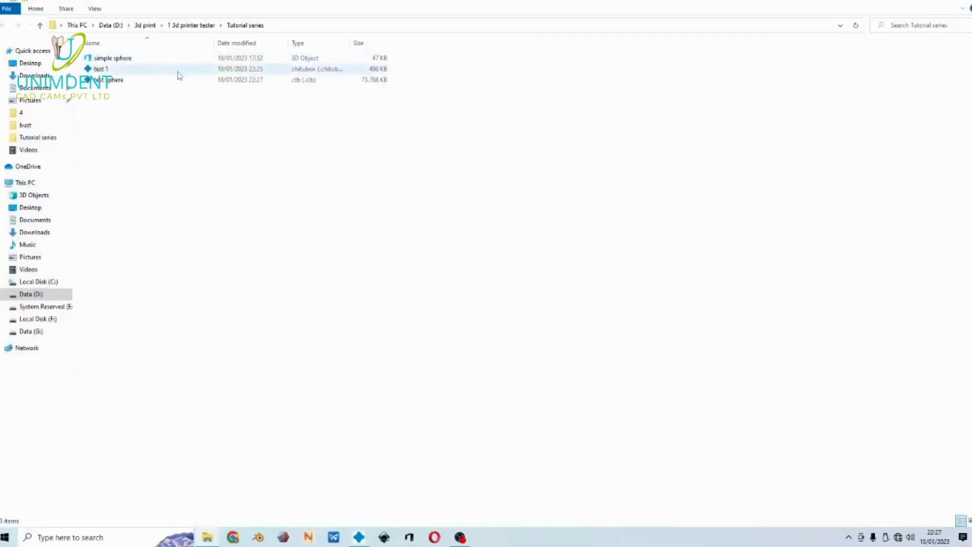
left_click(128, 82)
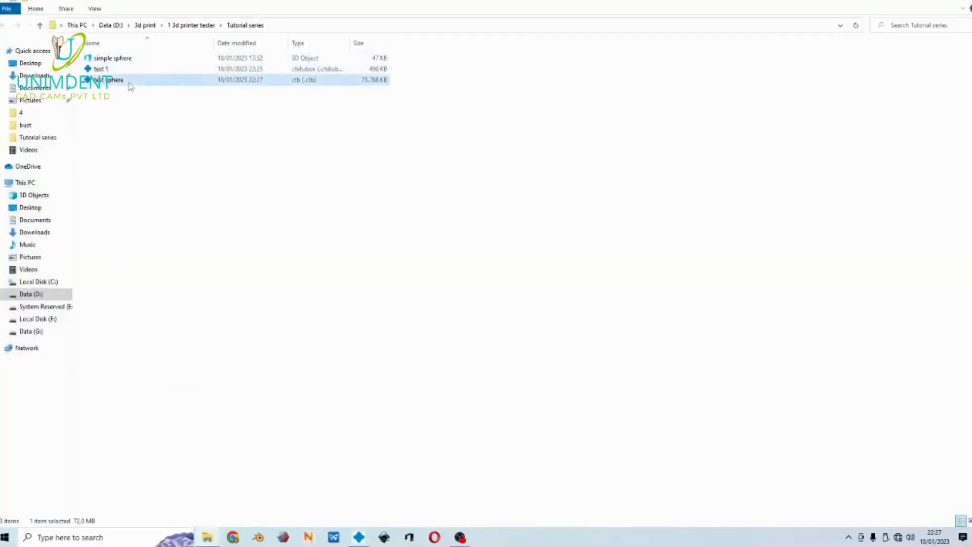
right_click(129, 85)
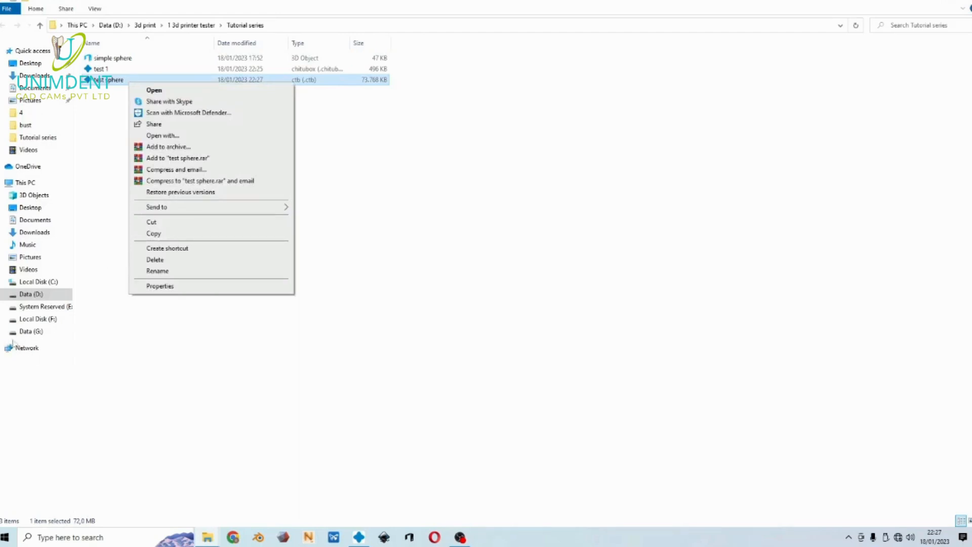
left_click(221, 353)
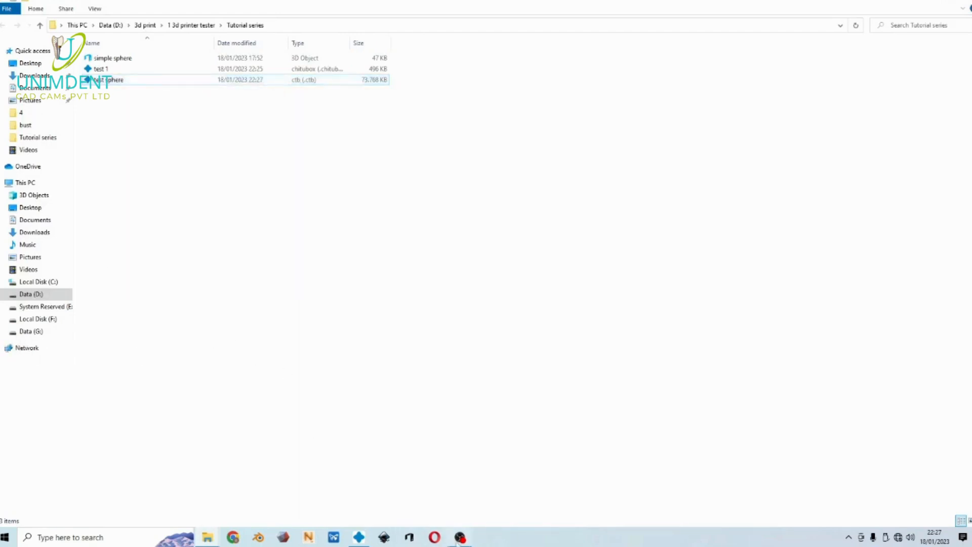
left_click(362, 537)
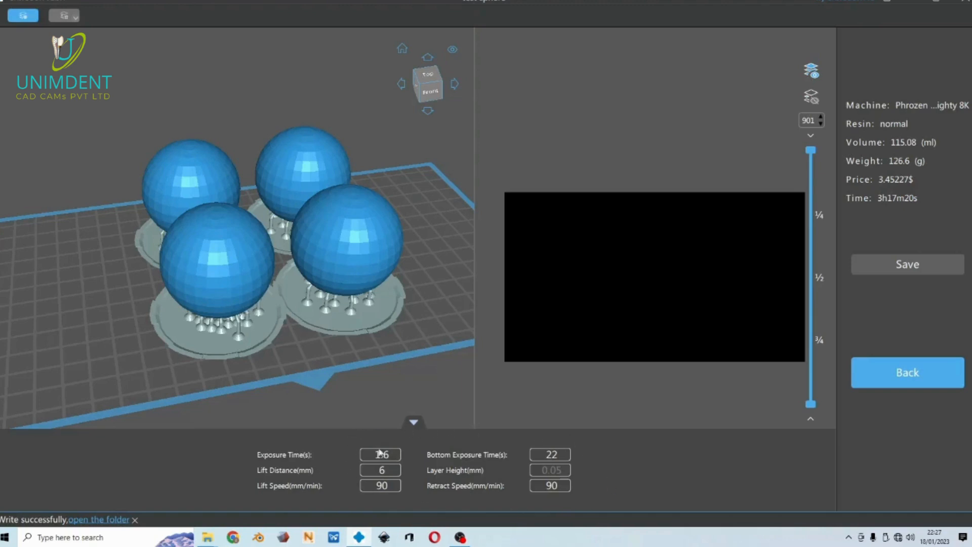
Step: Lower the layer preview to layer 618 and open the sliced file test sphere from the Tutorial series folder
left_click_drag(811, 148, 810, 235)
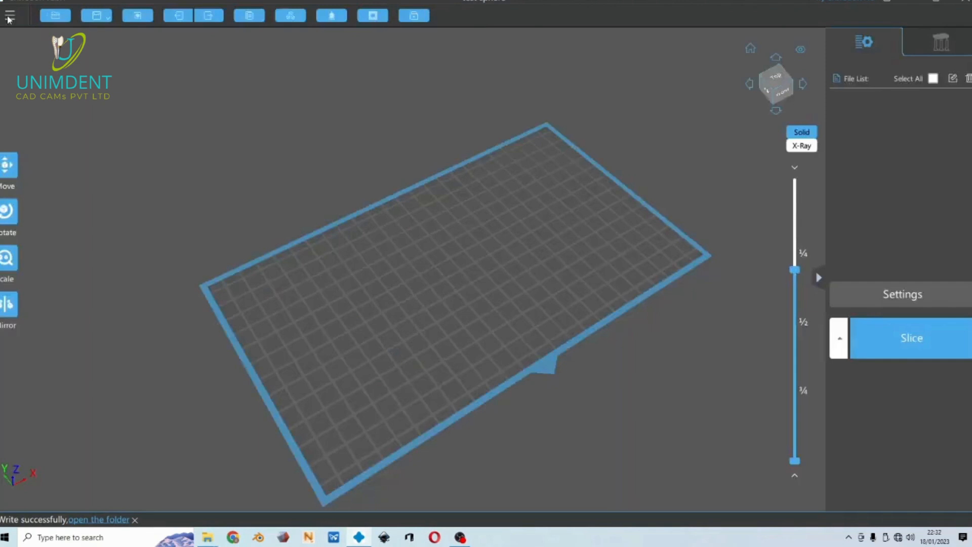
left_click(9, 17)
left_click(27, 96)
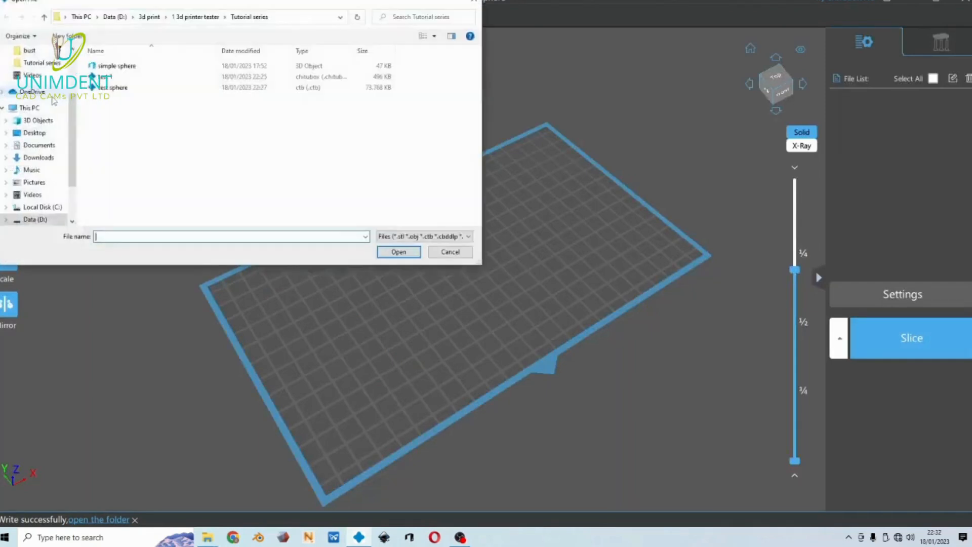
left_click(155, 91)
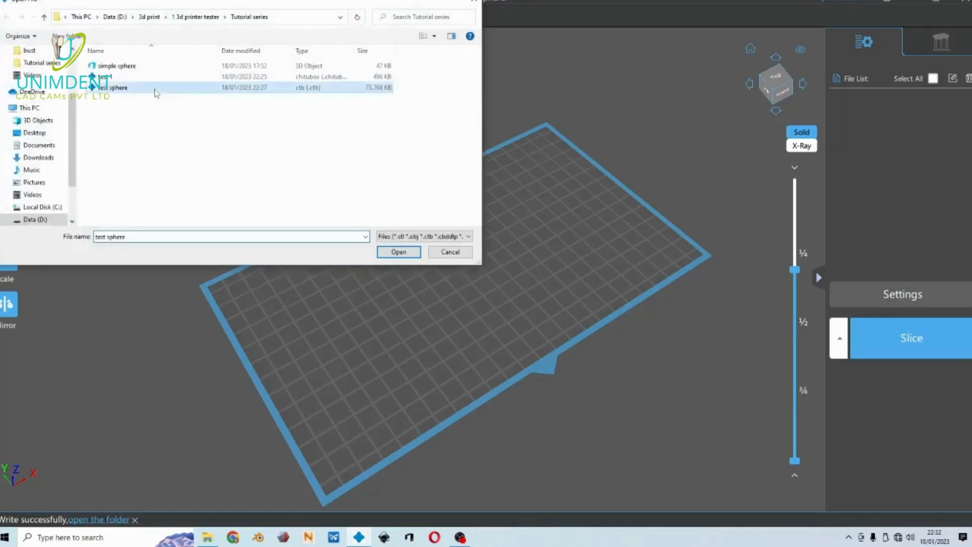
left_click(392, 253)
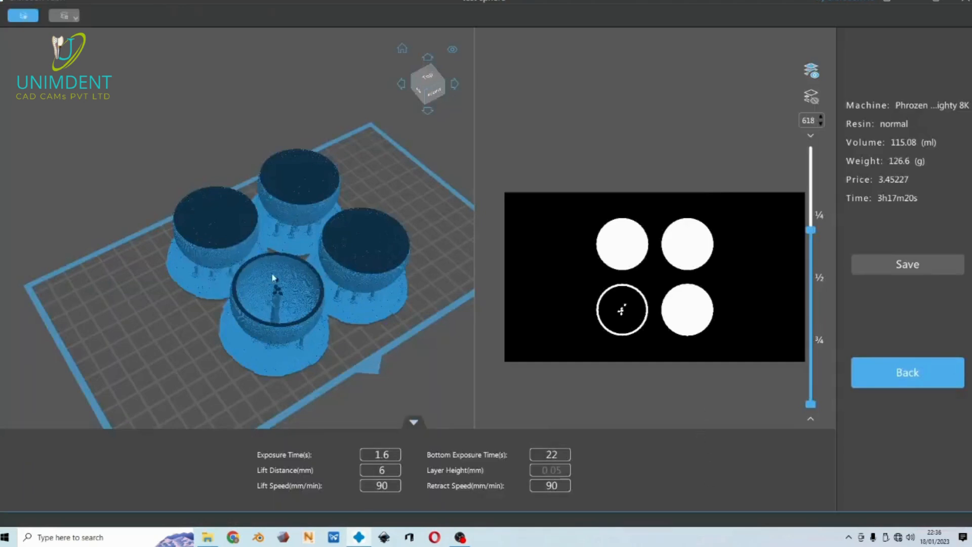
Step: Examine the cut-open spheres in the slice preview, including the hollow interior, walls, supports and rafts
scroll(276, 298, "up", 5)
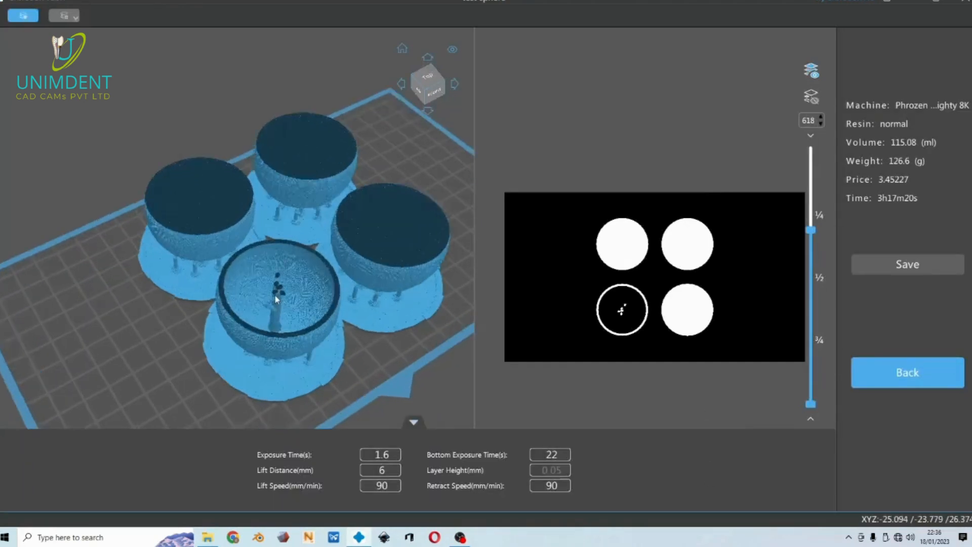
right_click_drag(276, 298, 309, 260)
scroll(282, 234, "up", 6)
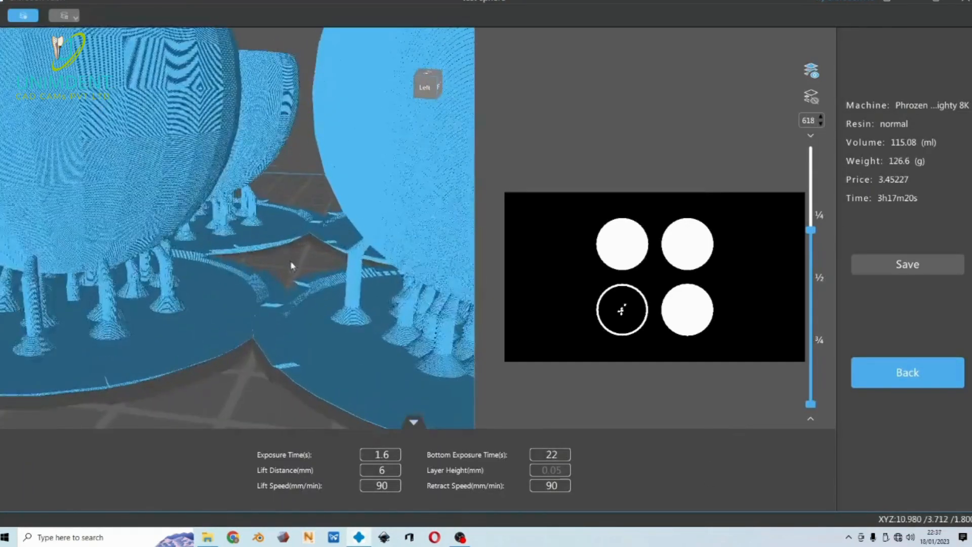
right_click_drag(234, 227, 337, 236)
scroll(336, 236, "up", 4)
scroll(336, 236, "down", 3)
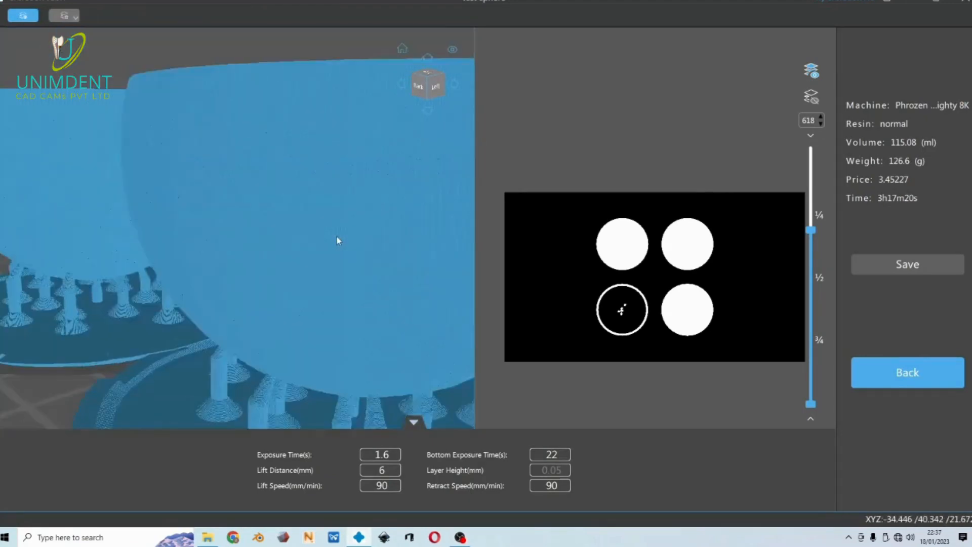
scroll(304, 238, "down", 3)
scroll(301, 233, "up", 3)
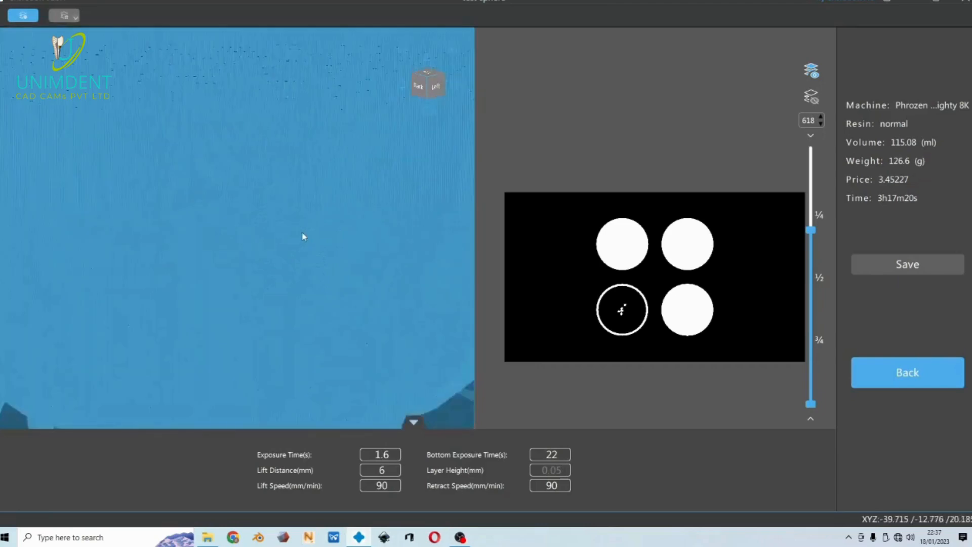
scroll(302, 233, "down", 4)
right_click_drag(302, 233, 416, 246)
Step: Leave the slice preview and raise the layer view to the full height of the spheres
left_click(947, 376)
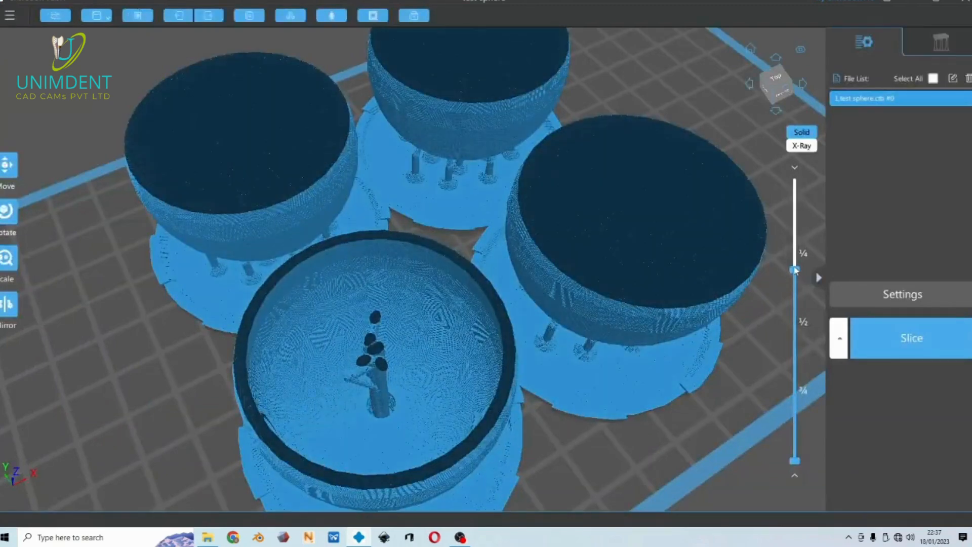
left_click_drag(794, 269, 794, 182)
scroll(626, 356, "down", 6)
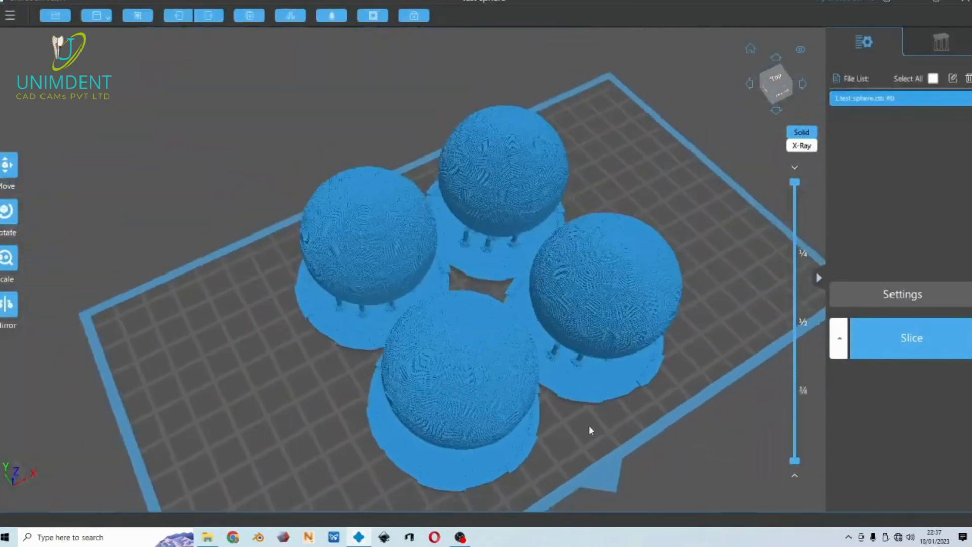
Step: Examine the surfaces, supports and rafts of the complete sliced spheres from several angles
right_click_drag(590, 427, 580, 399)
scroll(549, 237, "up", 5)
scroll(549, 237, "up", 6)
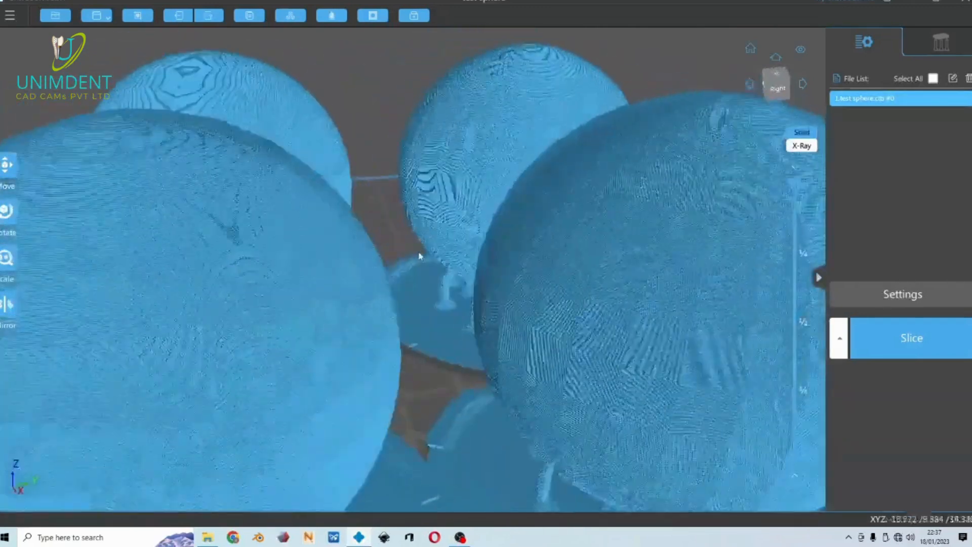
right_click_drag(419, 257, 369, 257)
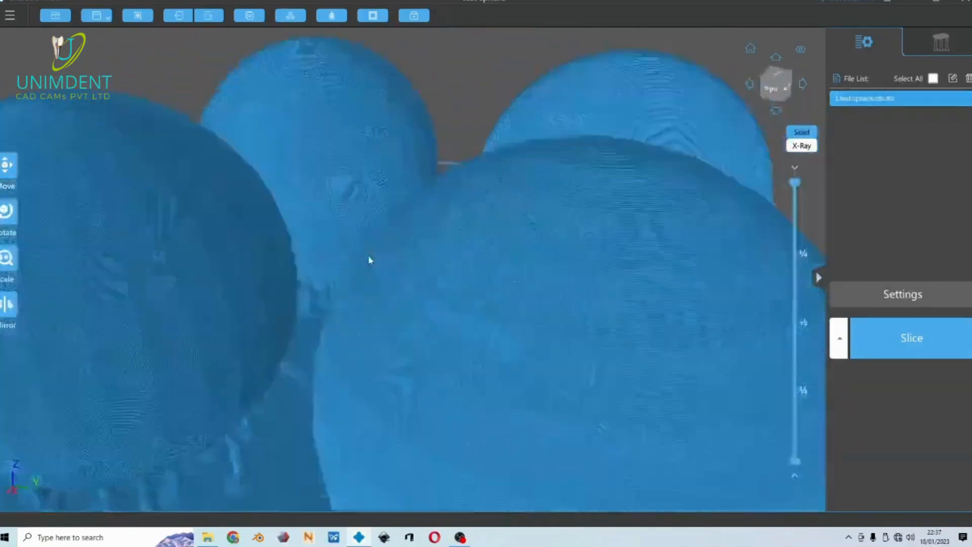
scroll(369, 257, "down", 3)
right_click_drag(445, 278, 358, 325)
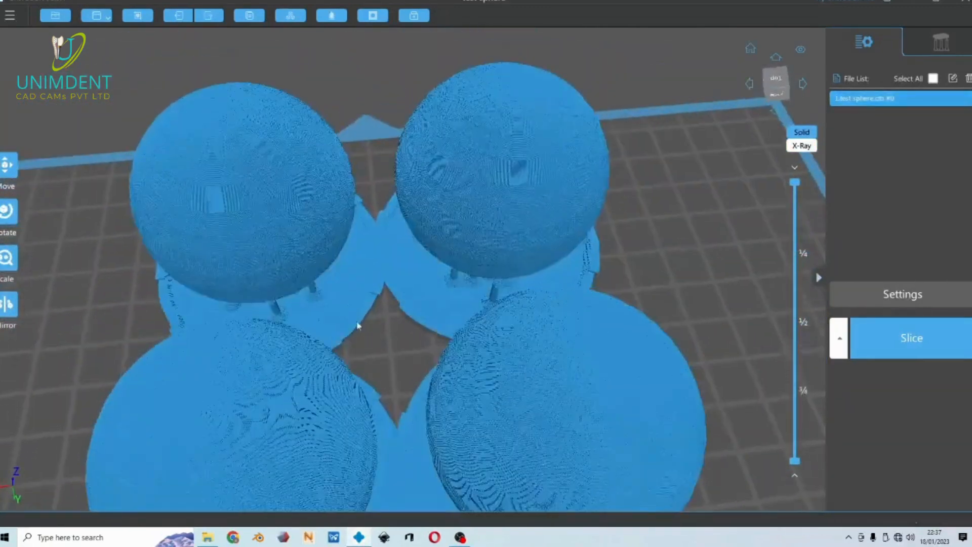
scroll(358, 325, "up", 6)
scroll(460, 318, "down", 4)
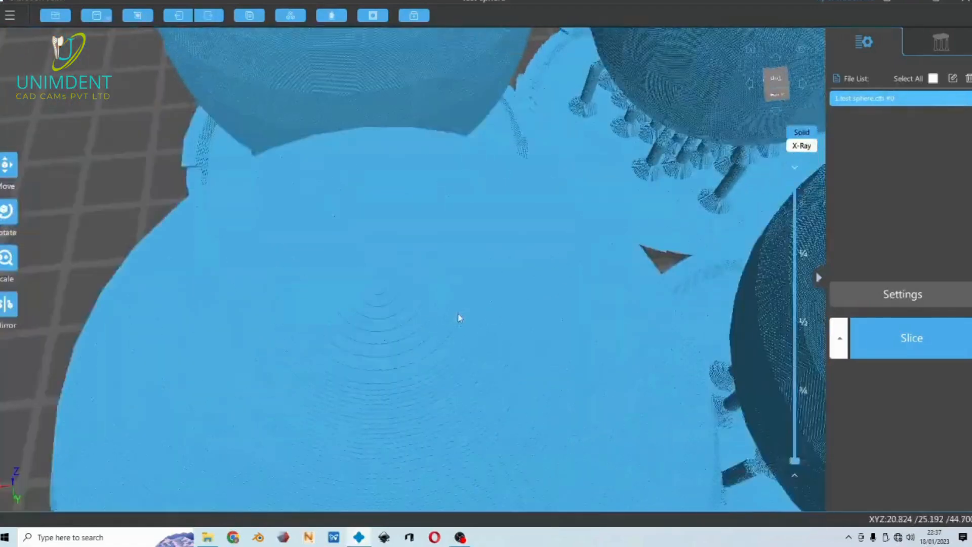
right_click_drag(461, 317, 275, 327)
scroll(487, 297, "down", 4)
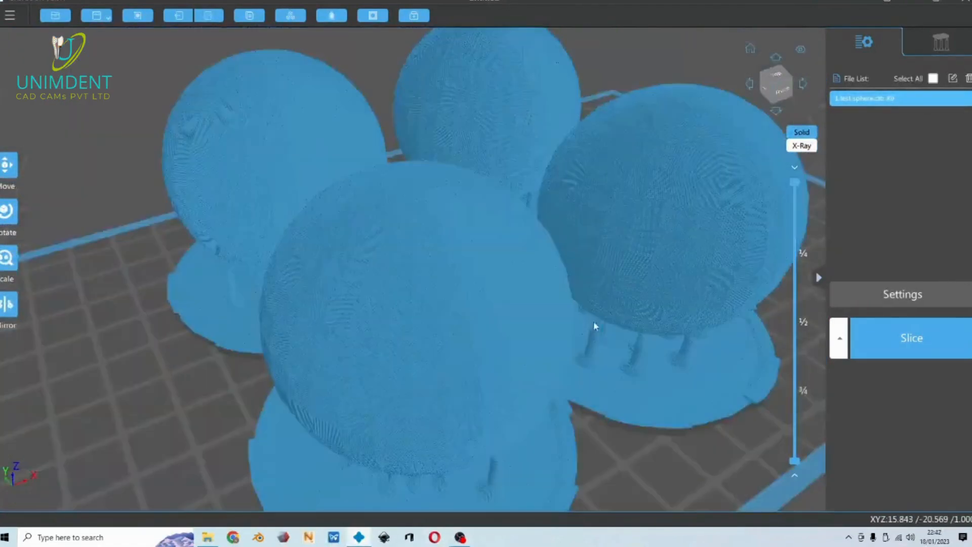
right_click_drag(593, 321, 432, 356)
scroll(491, 341, "up", 3)
scroll(432, 356, "up", 5)
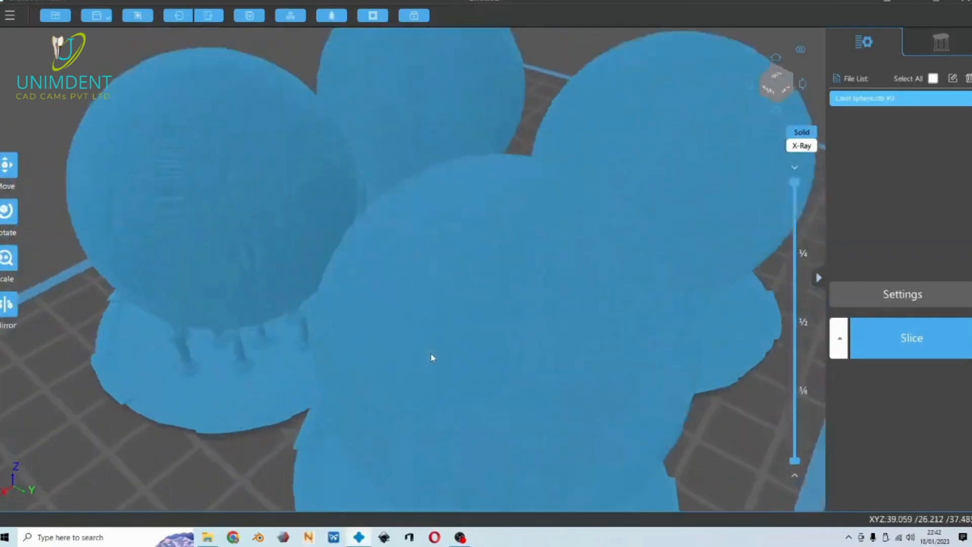
right_click_drag(551, 288, 493, 329)
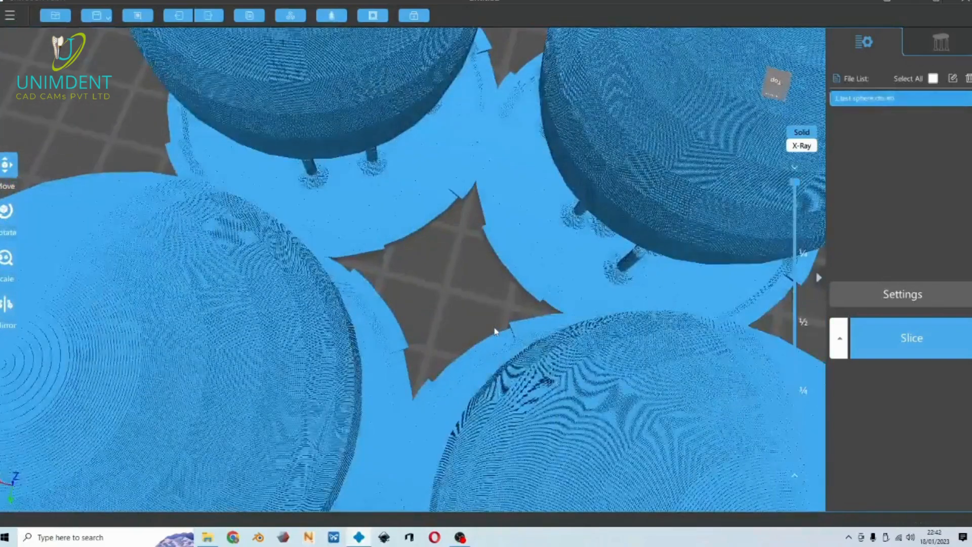